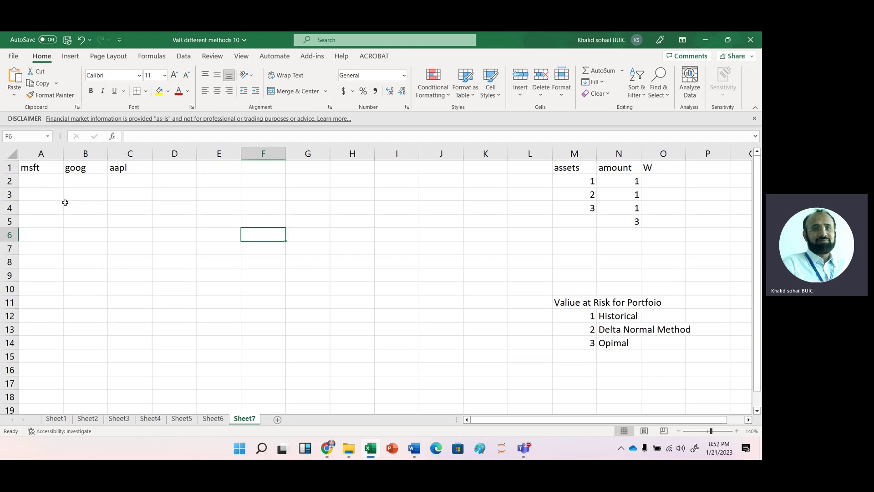
Step: Enter =STOCKHISTORY(A1,TODAY()-365,TODAY(),0,0,1) in A3 so a year of msft closes spills down column A
click(51, 193)
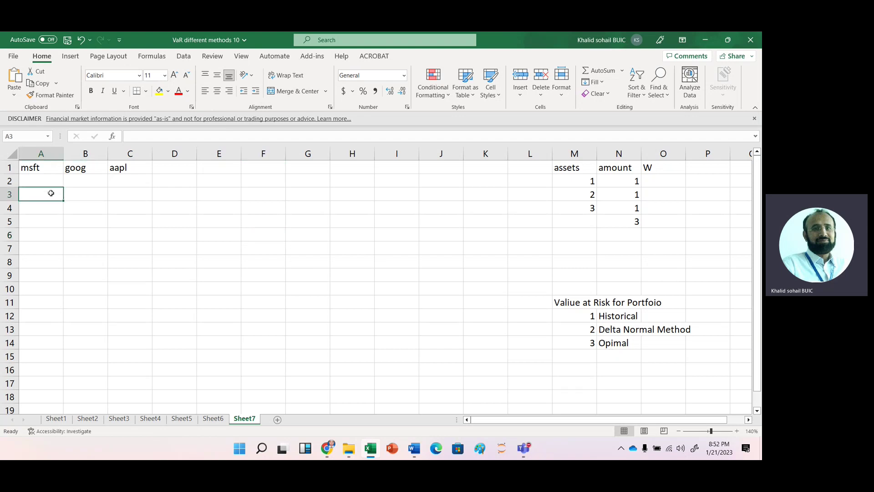
text(=st)
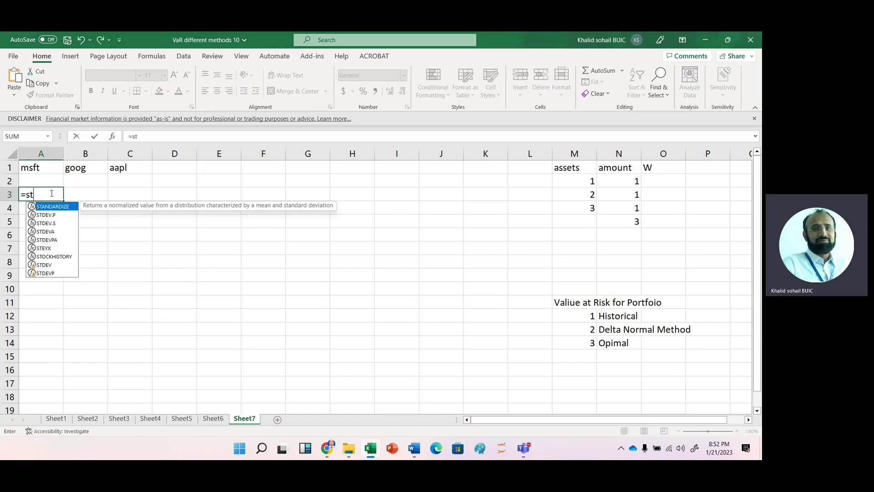
text(o)
key(Tab)
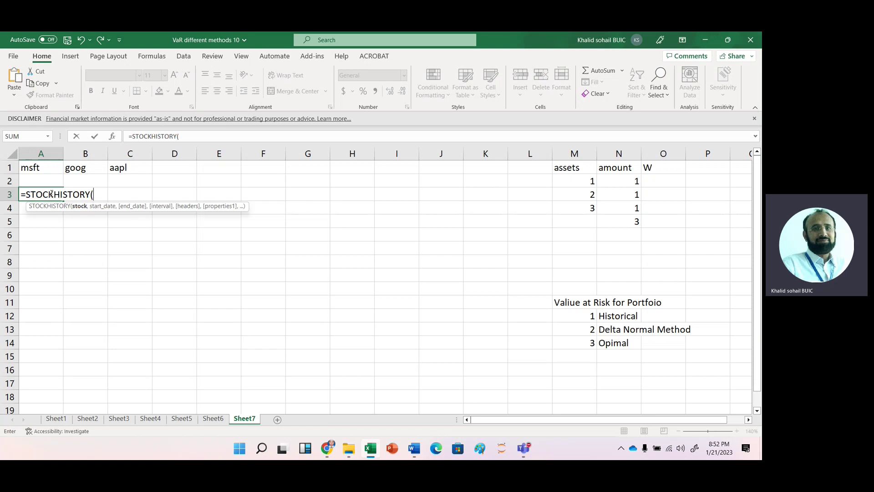
click(30, 168)
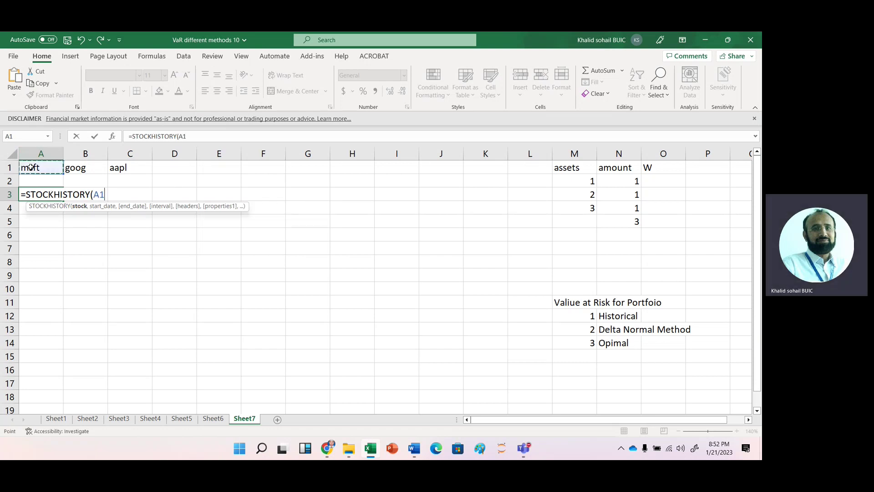
text(,)
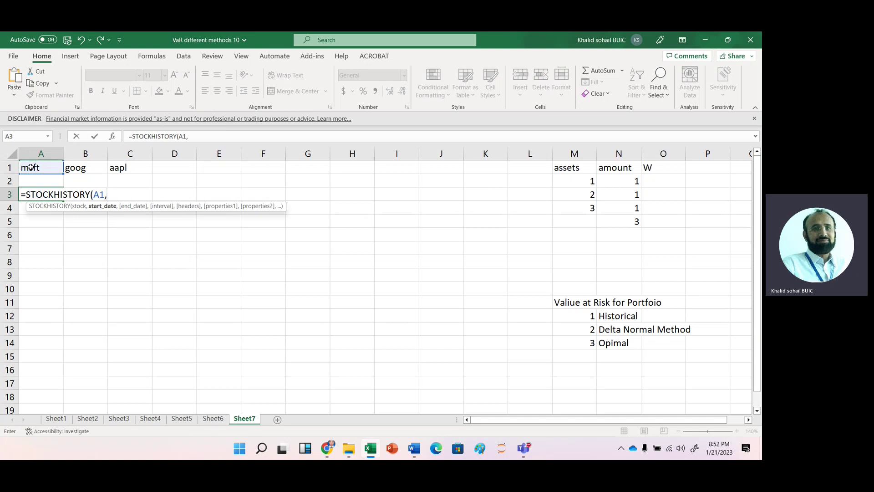
text(tod)
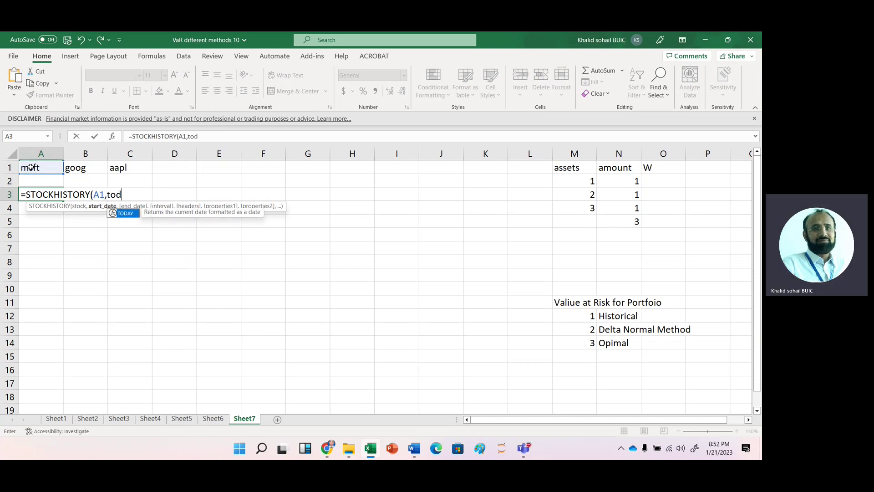
key(Tab)
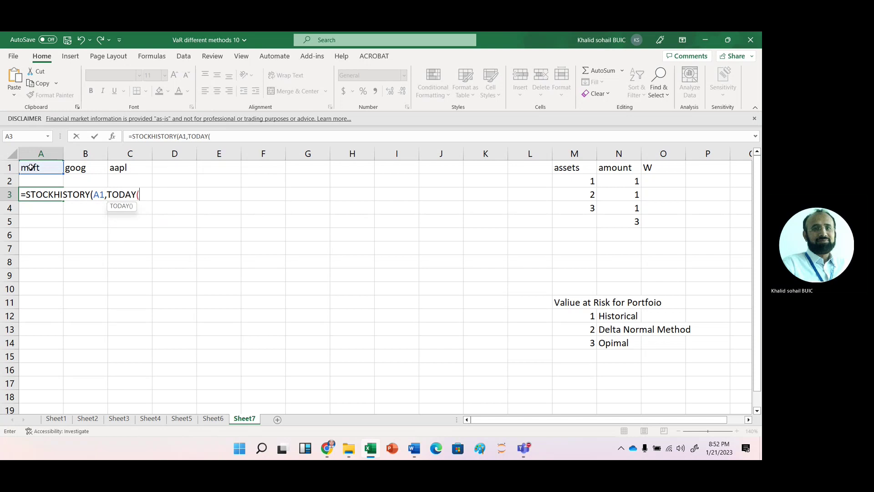
text() -3)
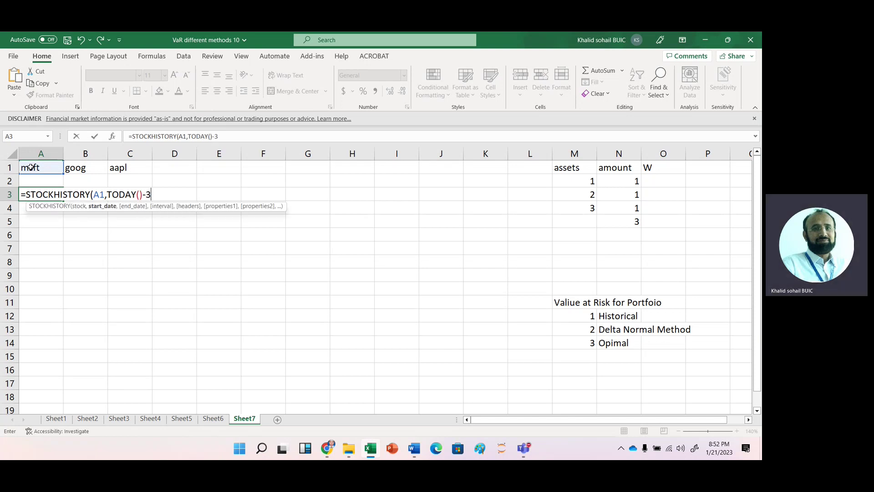
text(6)
text(5)
text(,to)
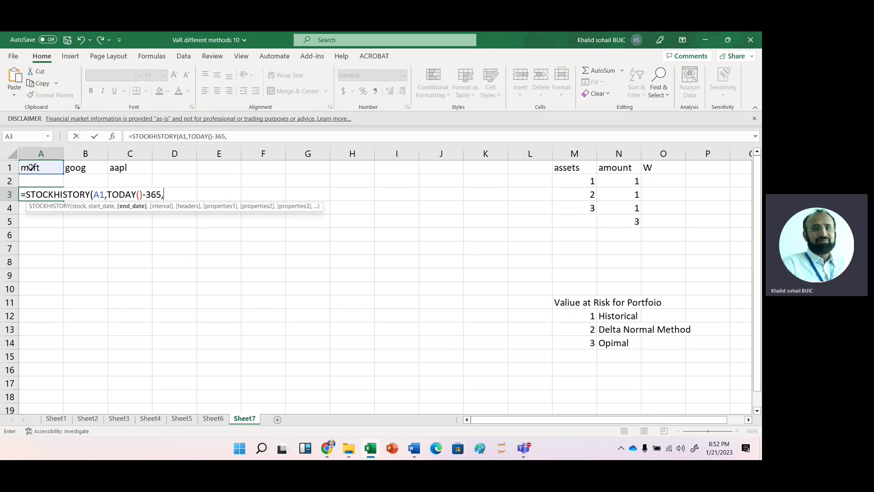
text(d)
key(Tab)
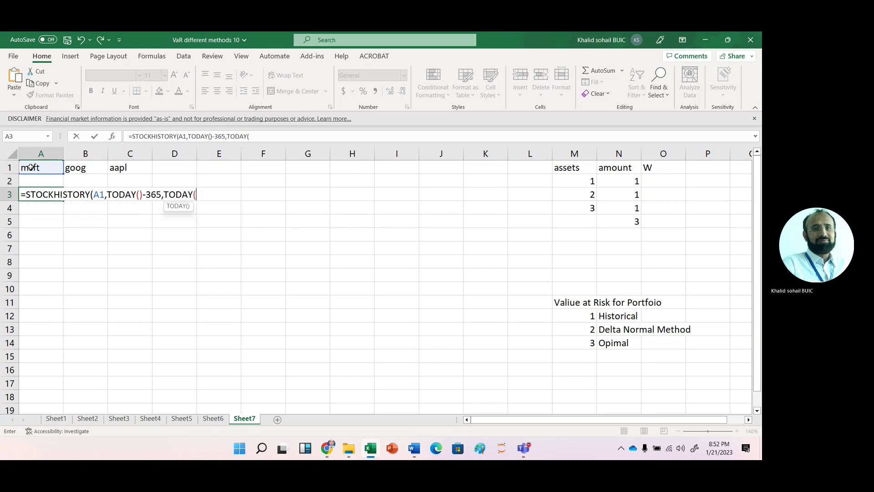
text(),)
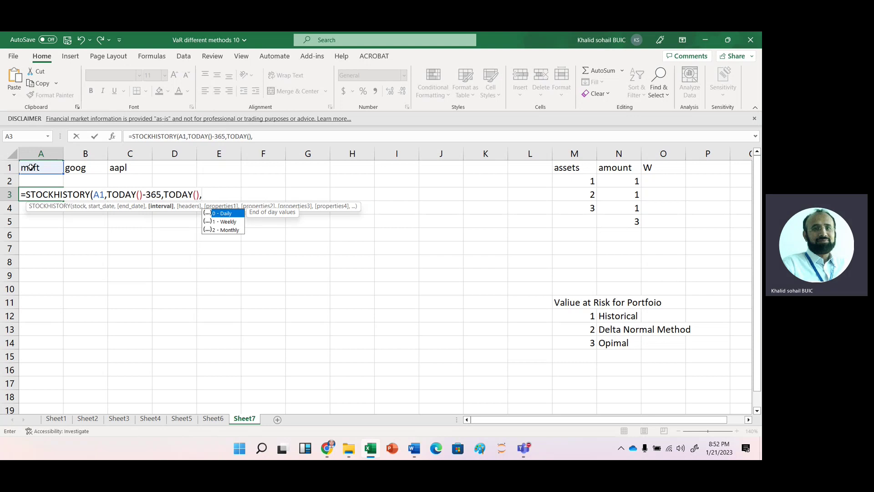
text(0)
text(,)
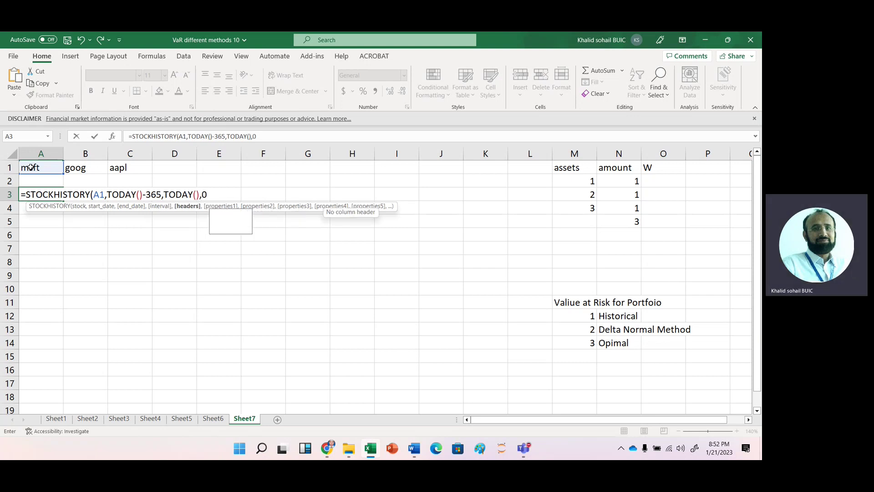
text(0,)
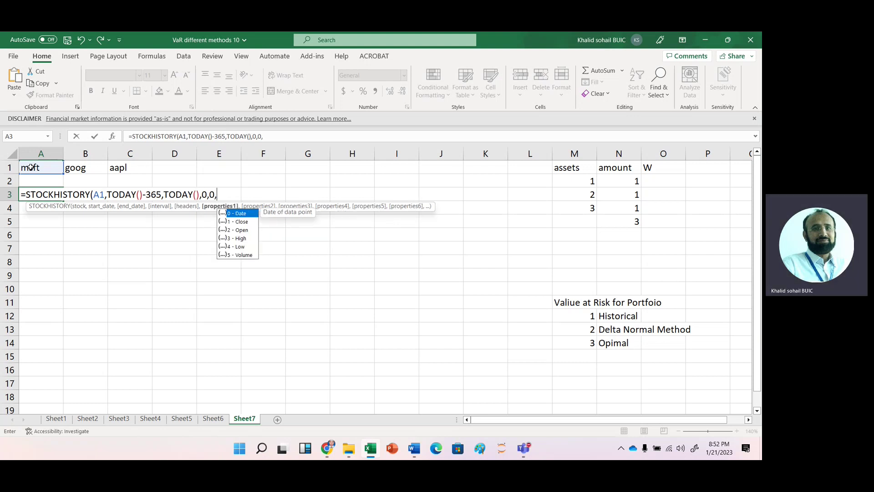
text(1))
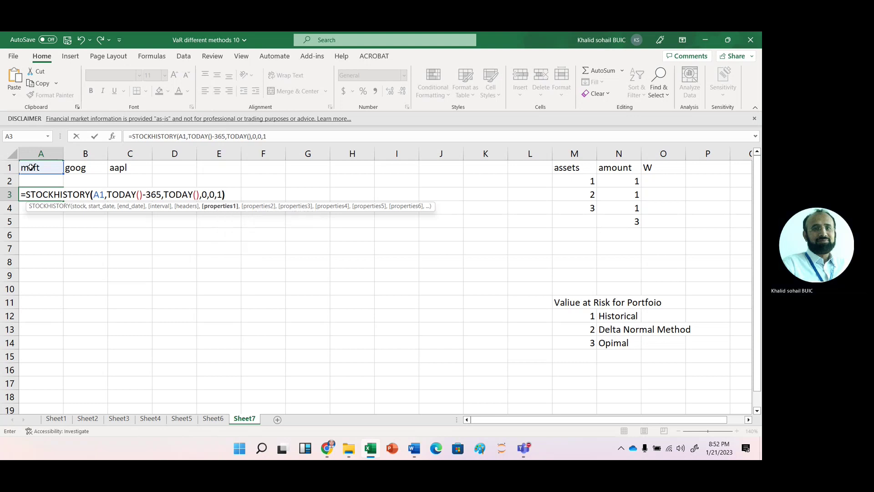
key(Return)
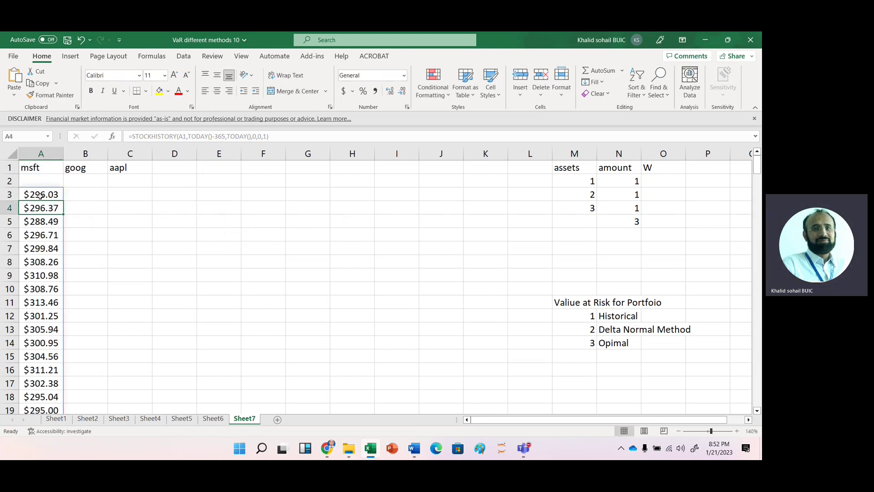
click(40, 195)
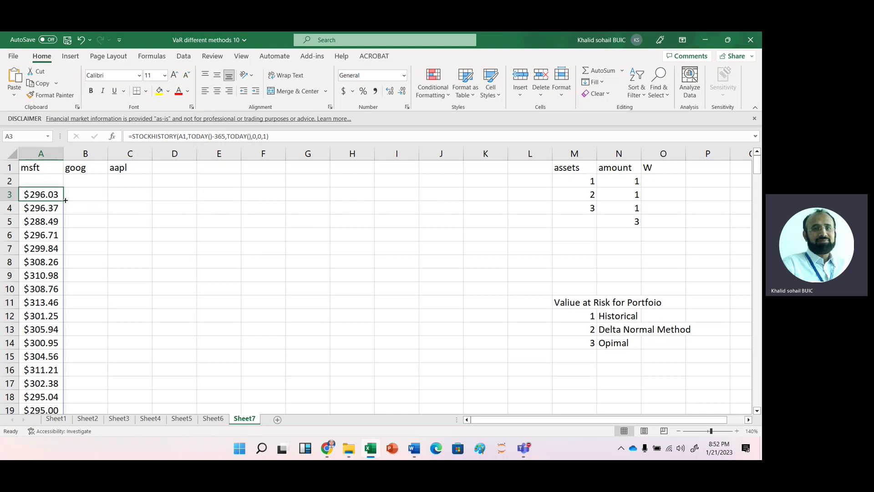
Step: Copy the A3 STOCKHISTORY formula right to C3 to get goog and aapl prices
drag(65, 200, 65, 200)
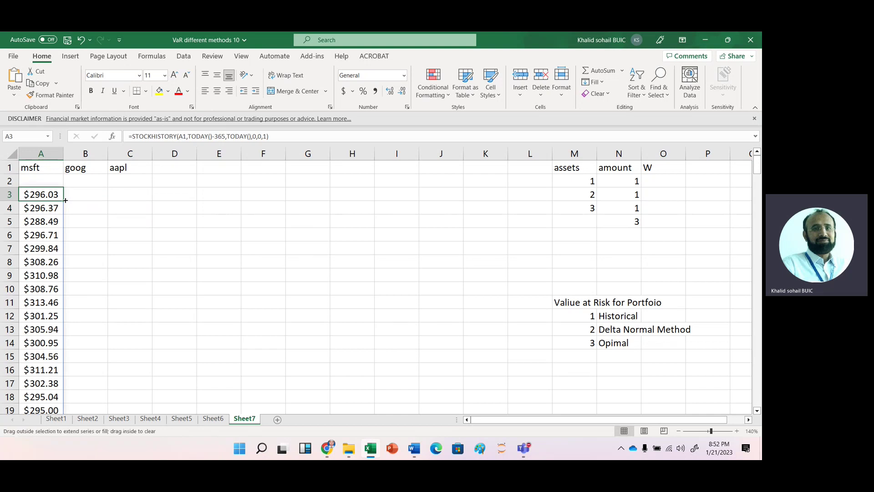
drag(65, 200, 144, 200)
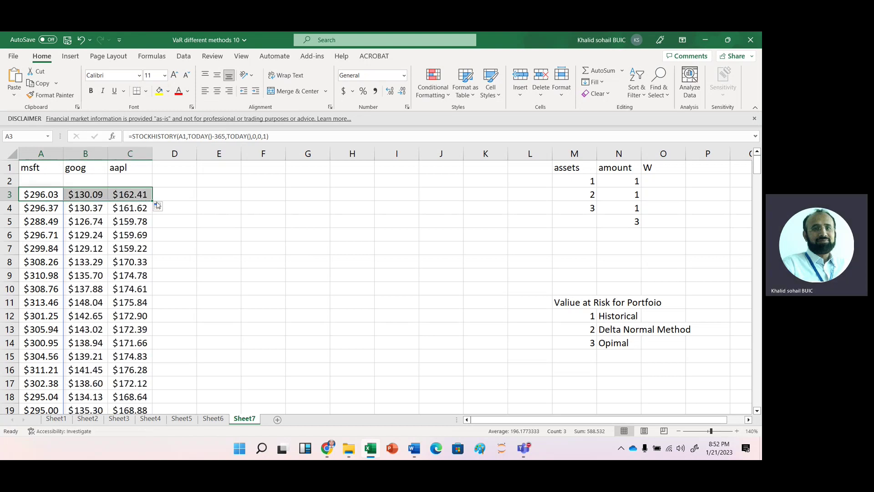
Step: Enter =LN(A4/A3) in D4 and fill it across to F4 and down the full history
click(174, 206)
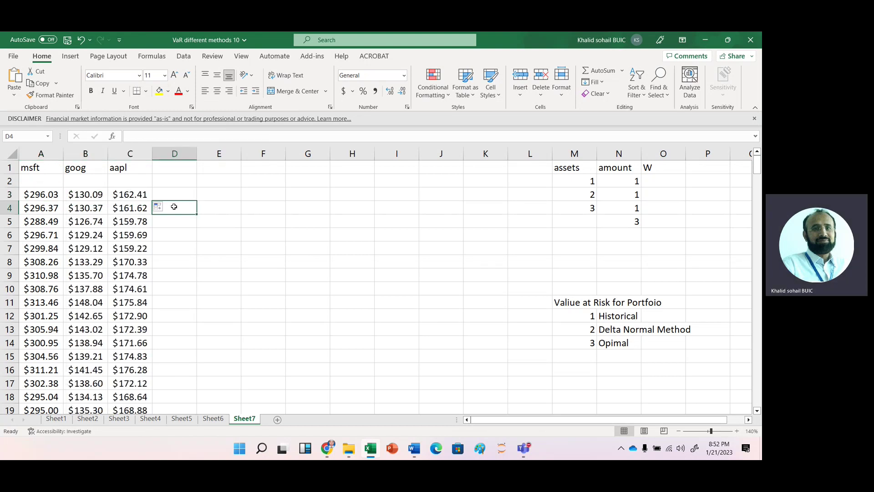
text(=ln()
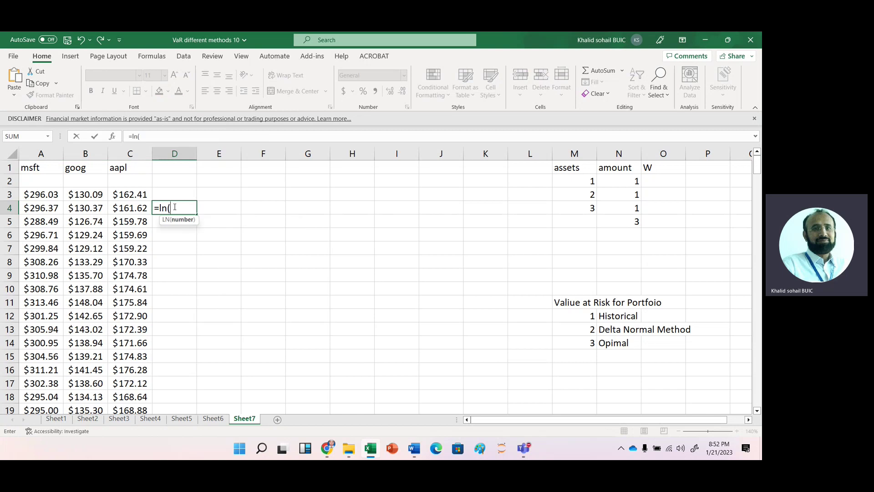
click(49, 207)
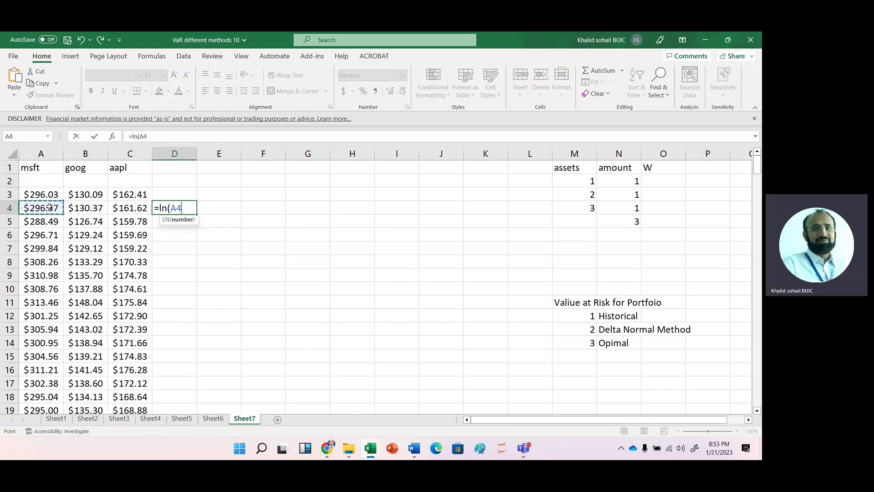
text(/)
click(28, 194)
key(Return)
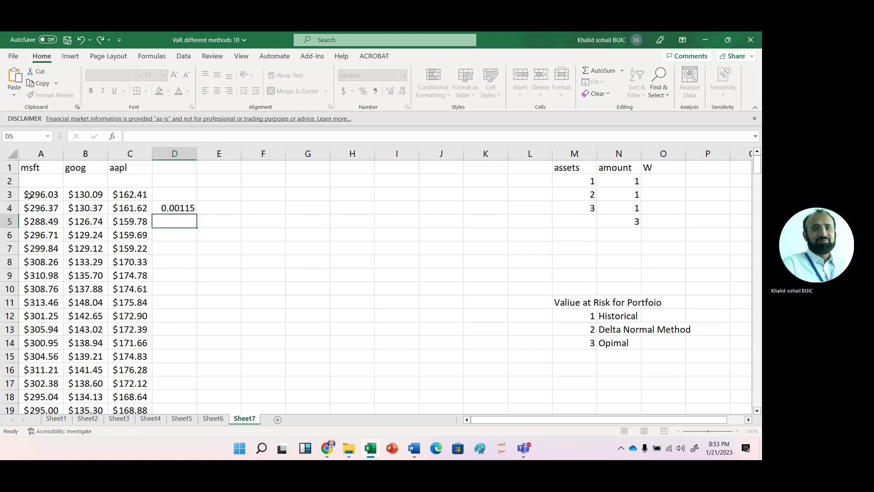
click(173, 208)
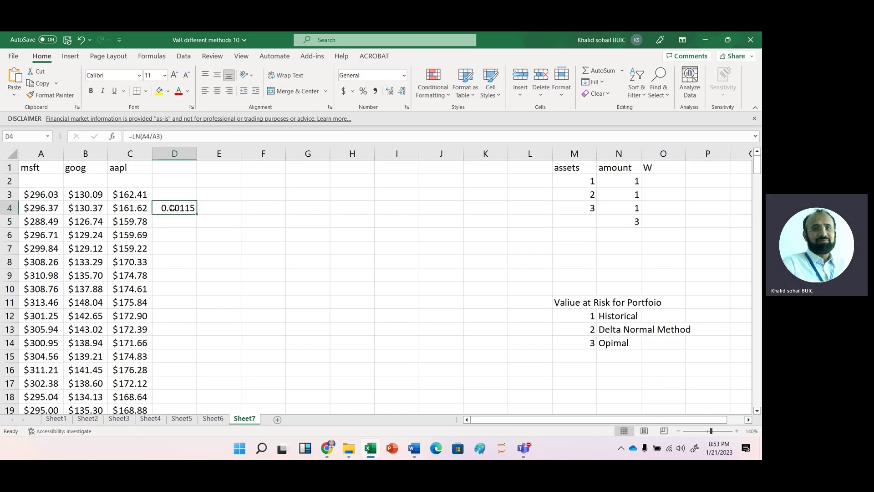
drag(201, 215, 273, 222)
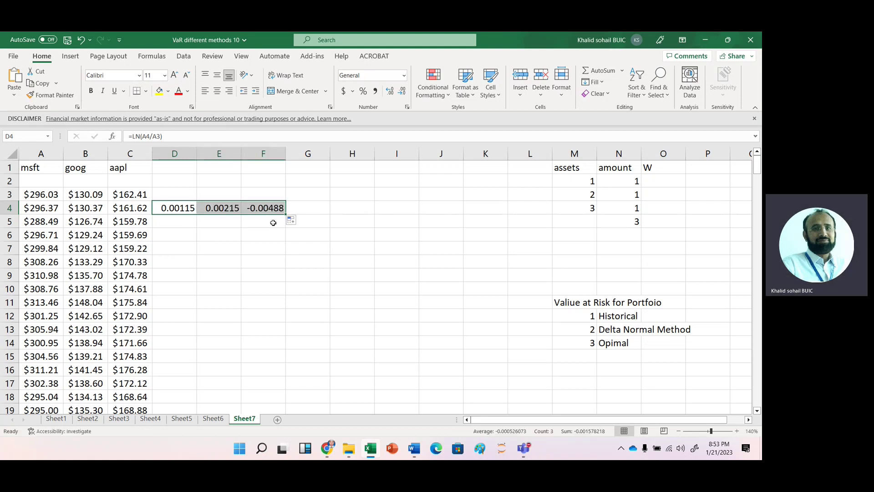
double_click(286, 214)
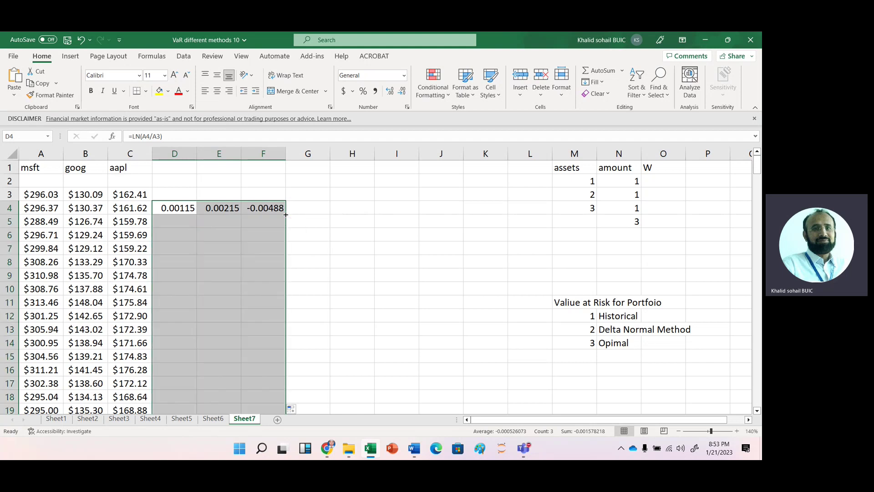
click(387, 217)
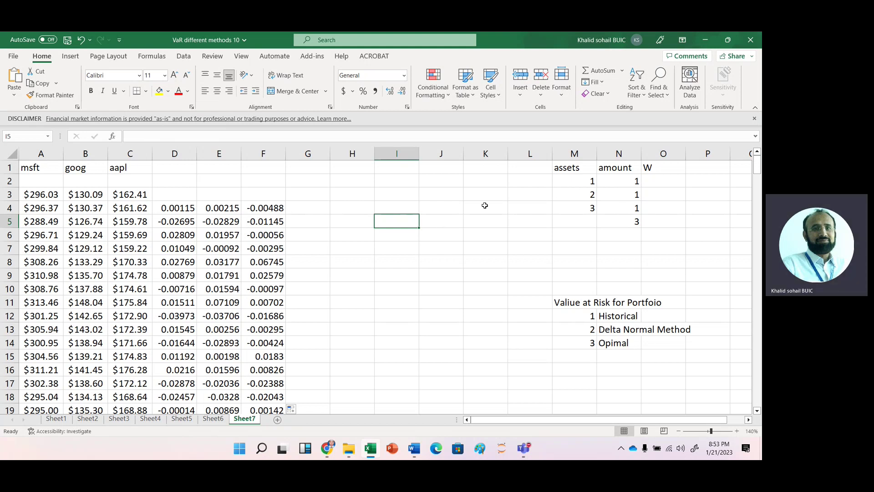
Step: Add the header 'Rp' in G3 above the portfolio return
click(302, 209)
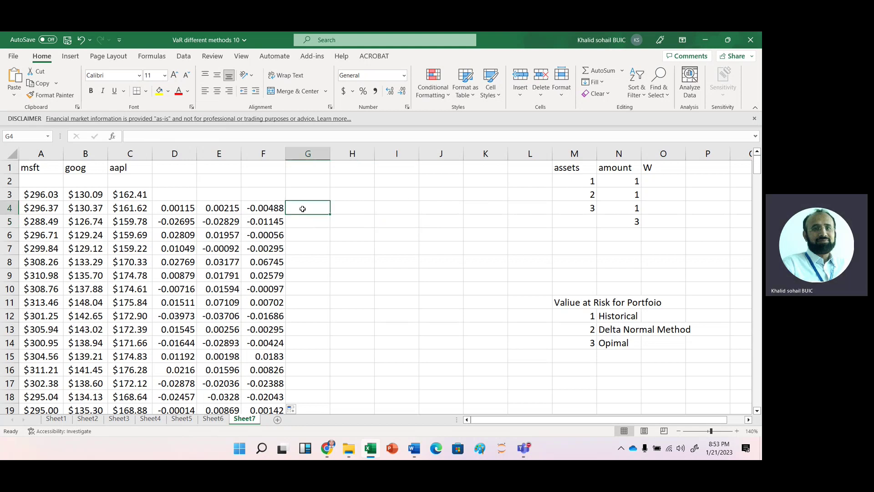
key(Up)
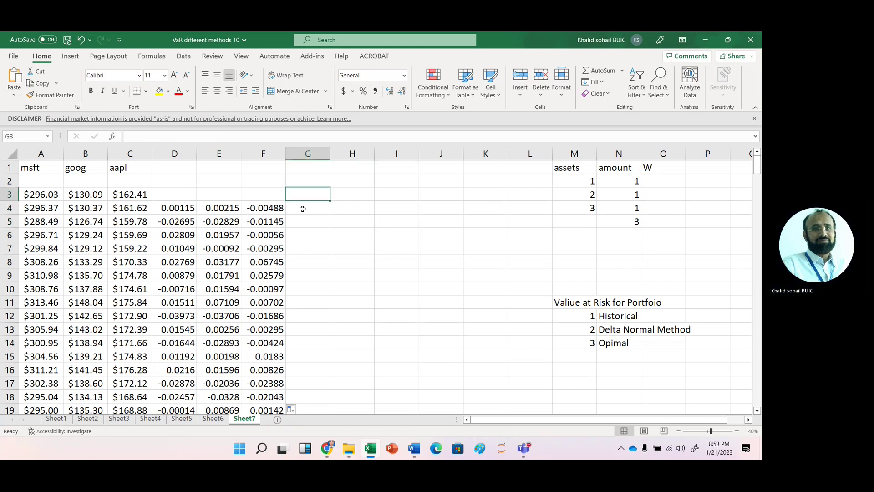
text(Rp)
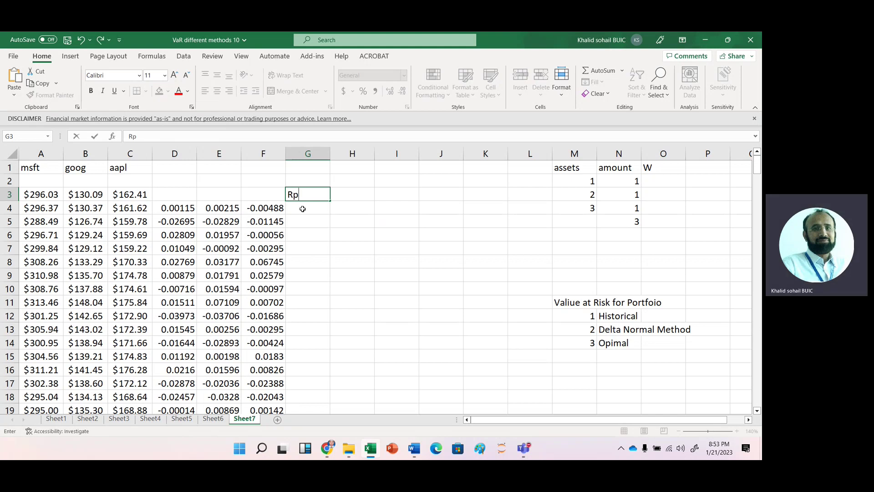
key(Return)
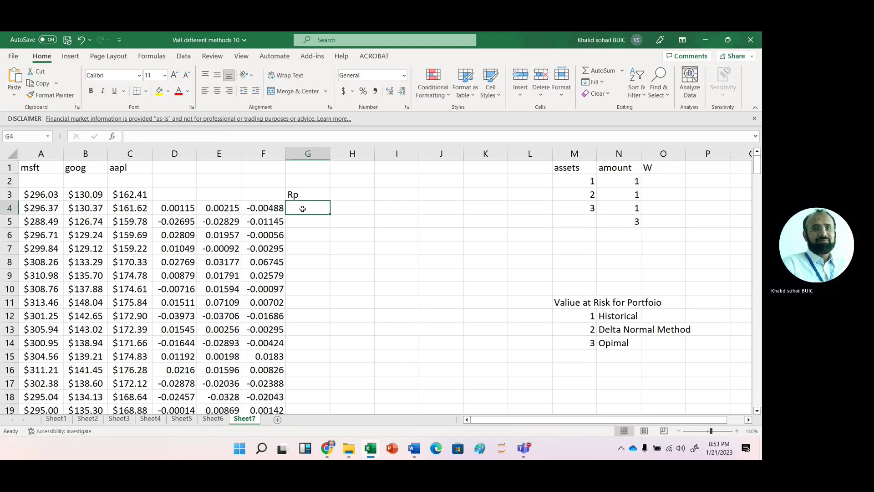
Step: Enter =MMULT(D4:F4,$O$2:$O$4) in G4 as the portfolio return
text(=mm)
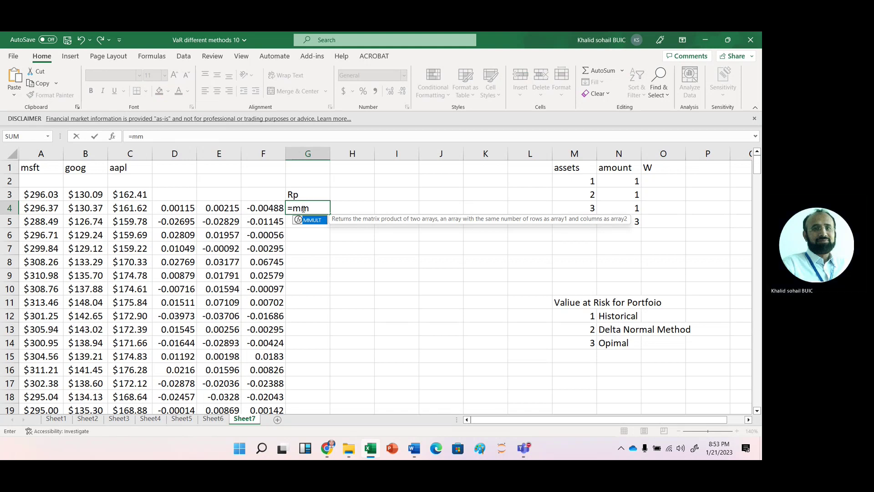
key(Tab)
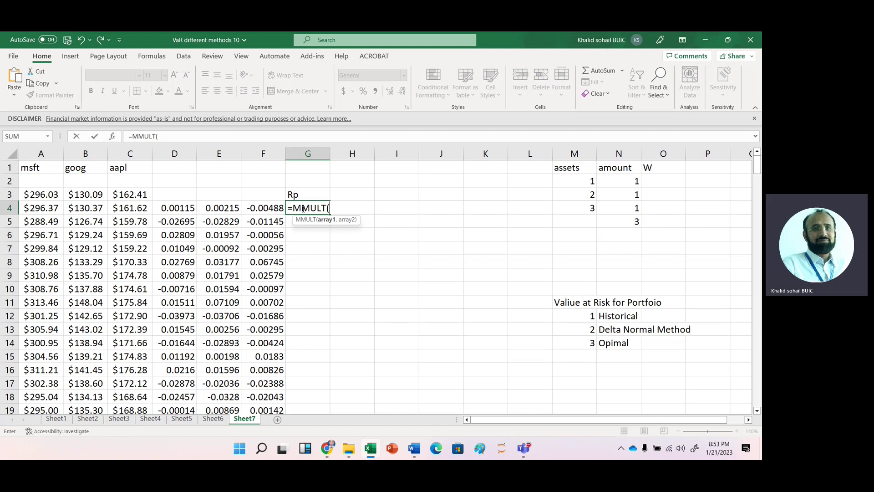
click(184, 208)
key(ctrl+shift+Down)
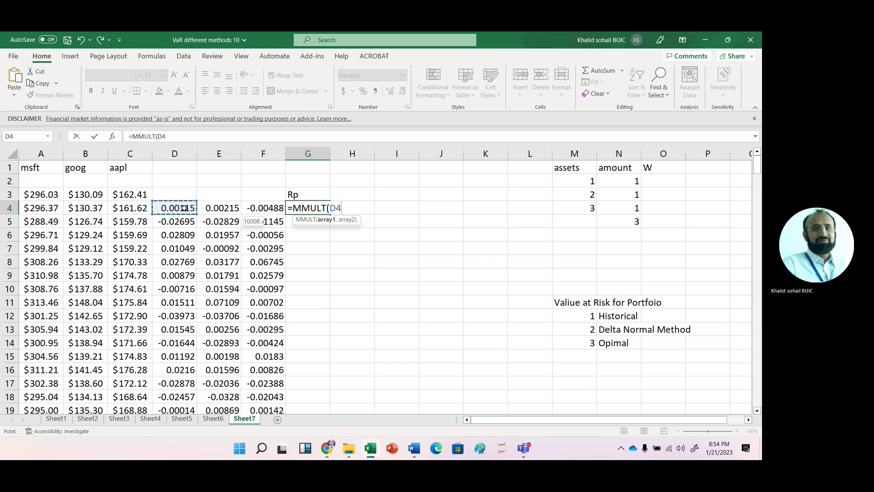
key(ctrl+shift+Right)
text(,)
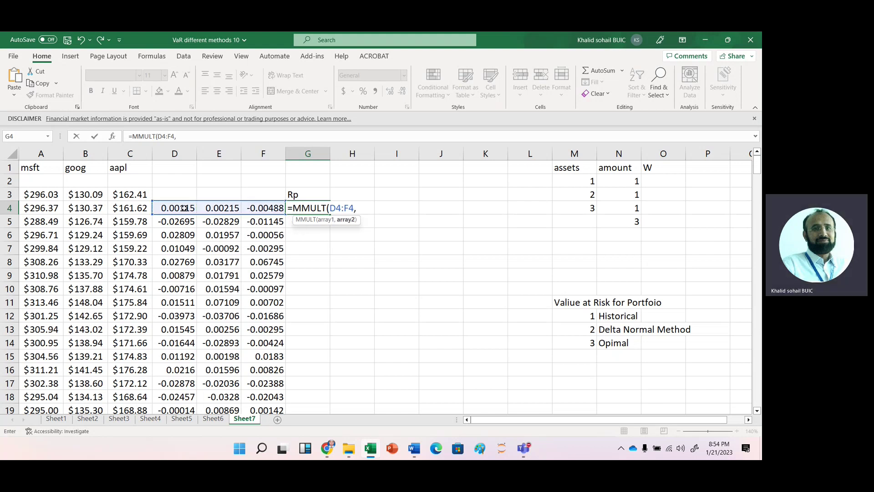
click(653, 179)
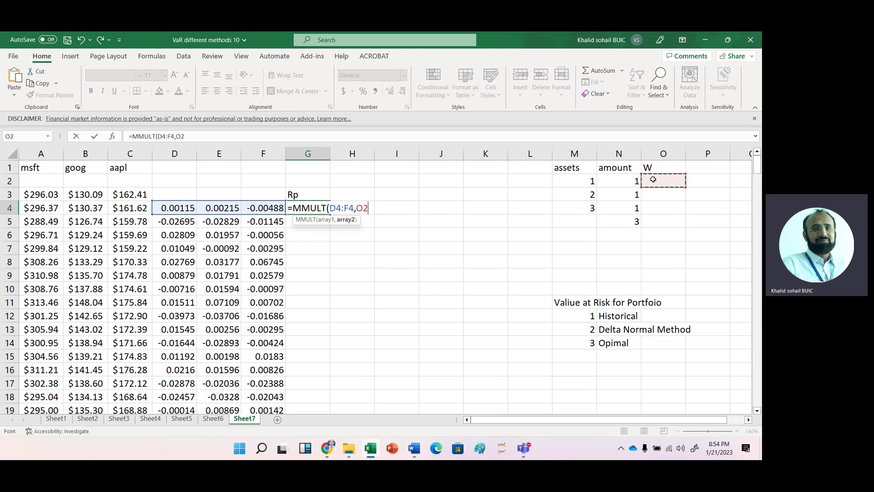
key(shift+Down)
key(shift+Down)
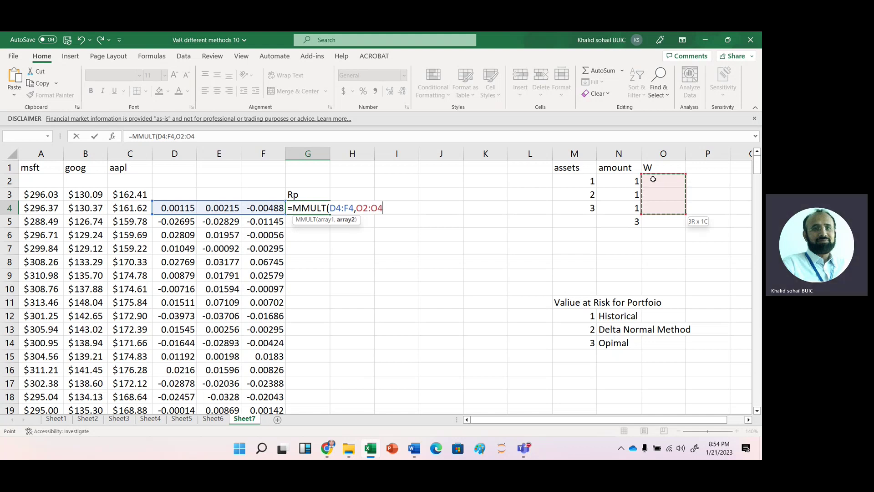
key(F4)
text())
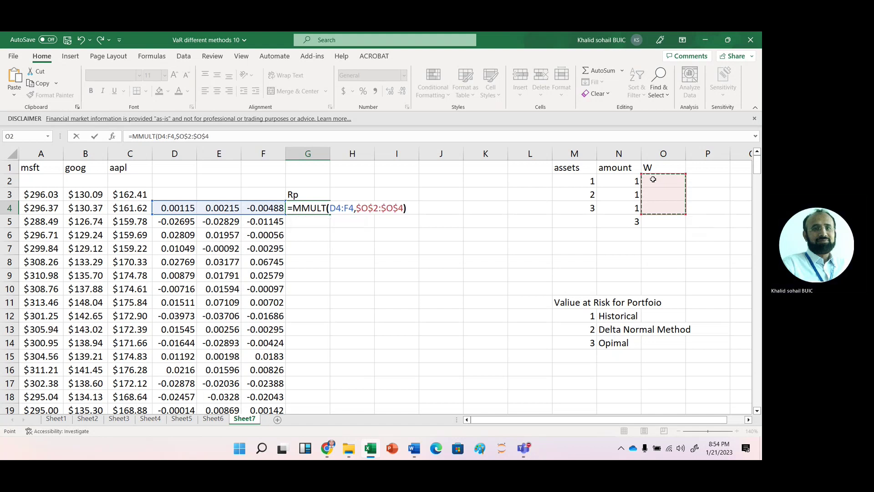
key(Return)
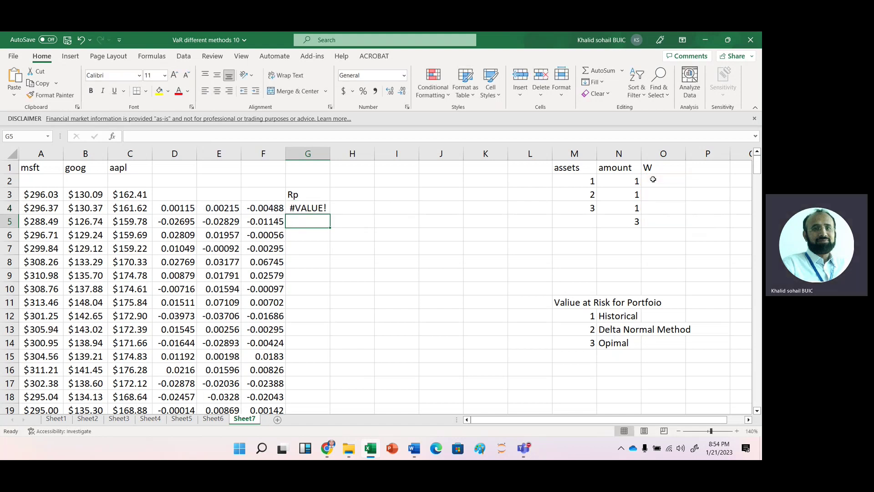
Step: Enter =N2/$N$5 in O2 and copy it down to O4, giving 0.33333 weights
click(656, 180)
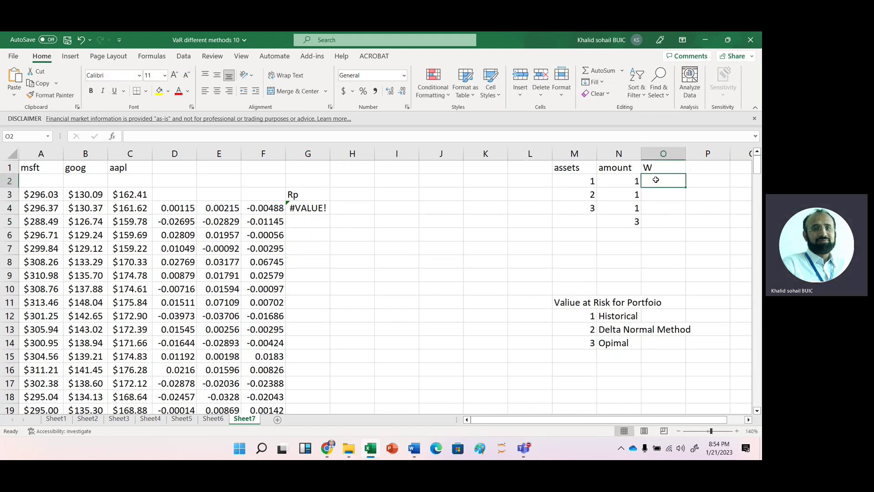
text(=)
key(Left)
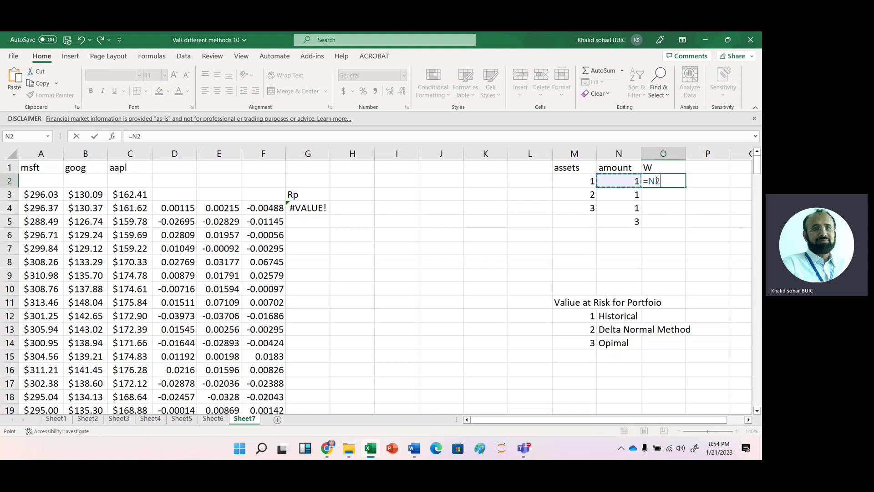
text(/)
click(634, 221)
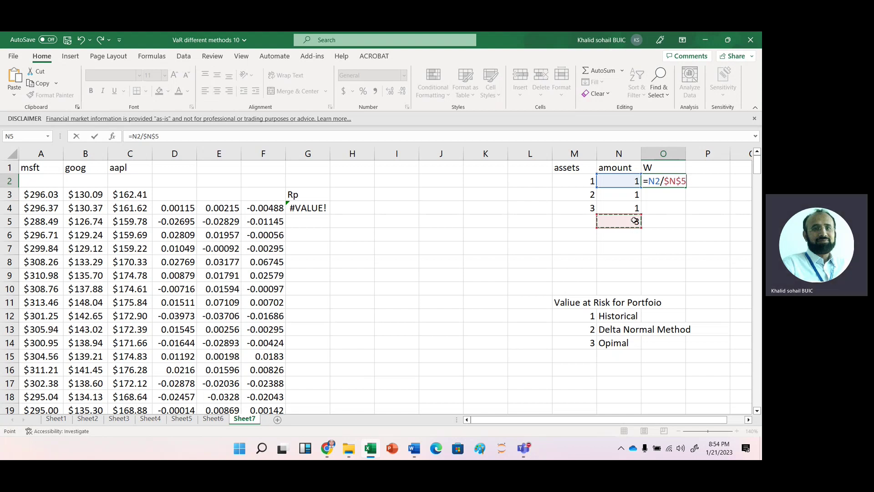
key(Return)
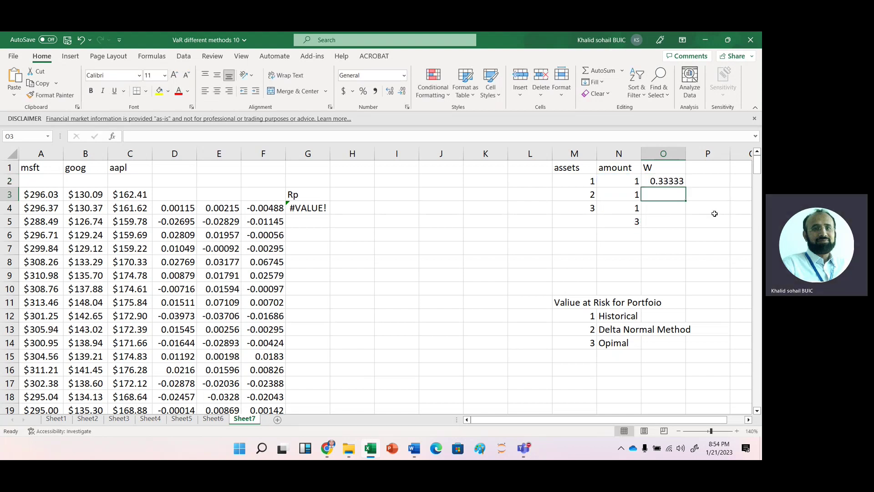
click(665, 182)
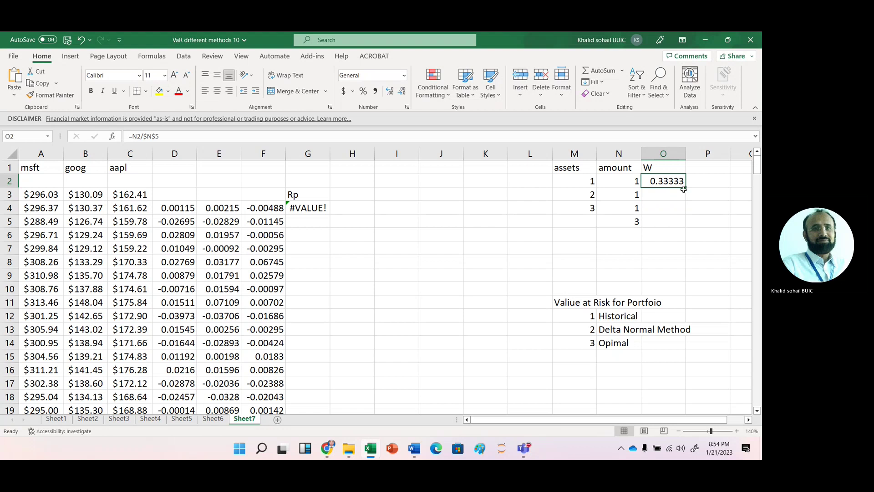
drag(686, 187, 687, 214)
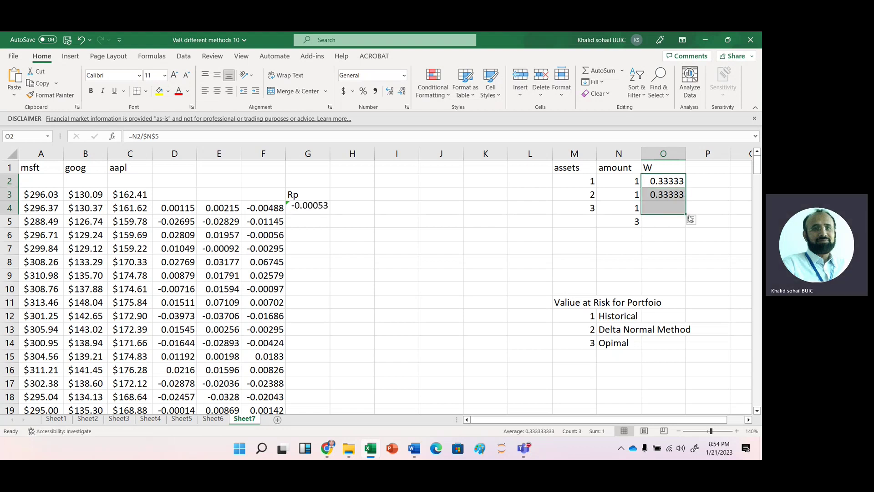
Step: Total the weights in O5 with AutoSum, giving 1
click(661, 226)
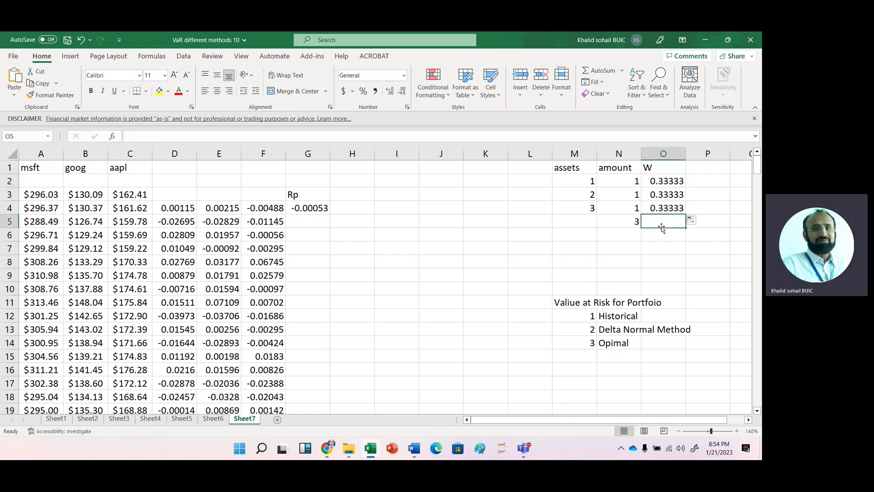
click(598, 70)
click(599, 70)
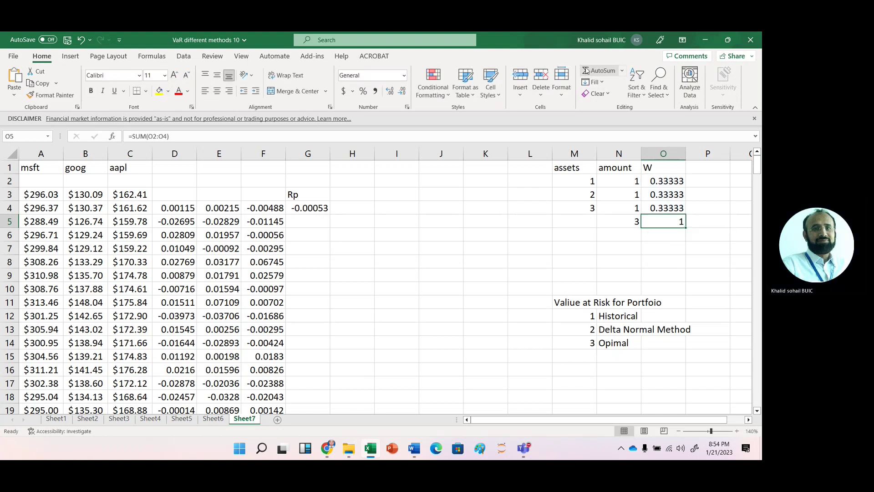
click(319, 208)
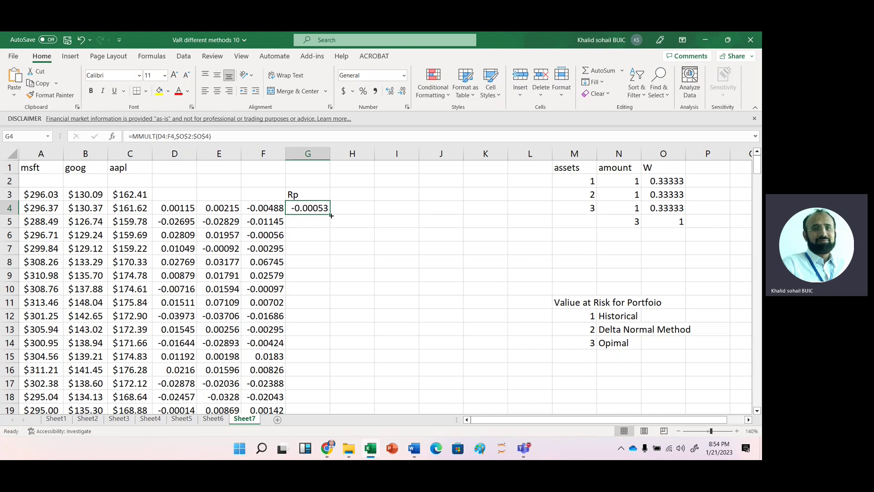
Step: Fill the G4 MMULT formula down column G so every return row has a portfolio return
double_click(331, 216)
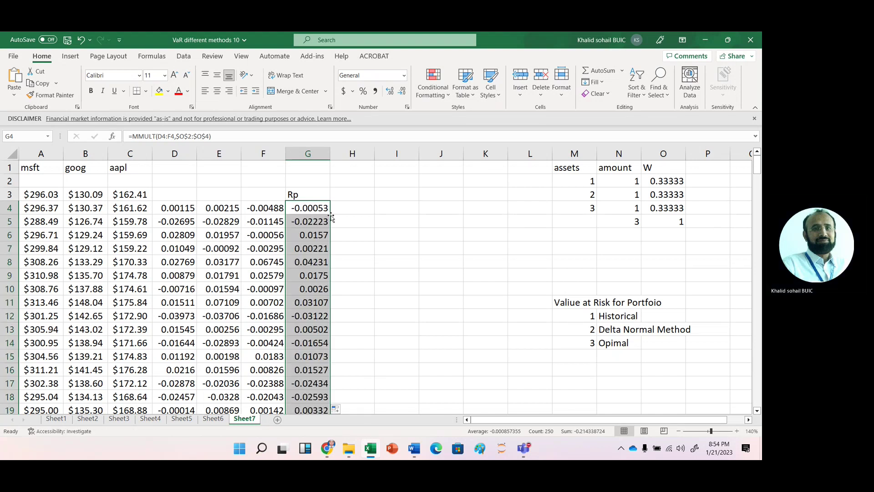
click(305, 154)
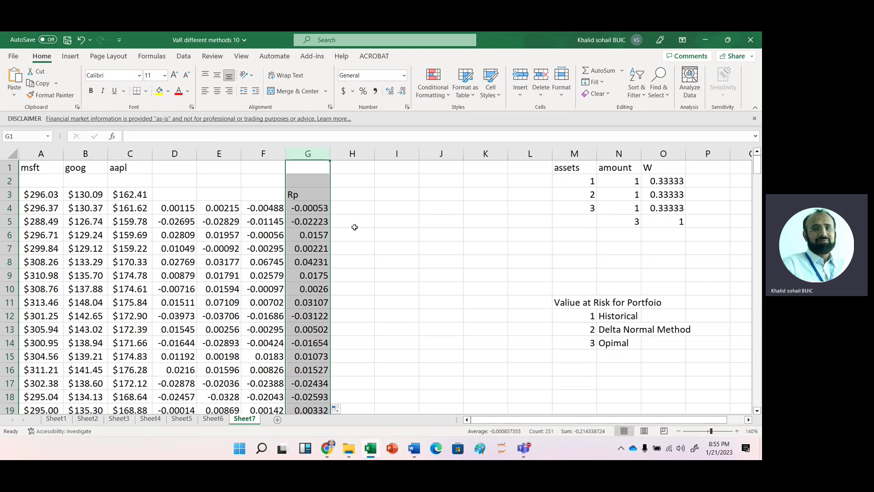
click(355, 227)
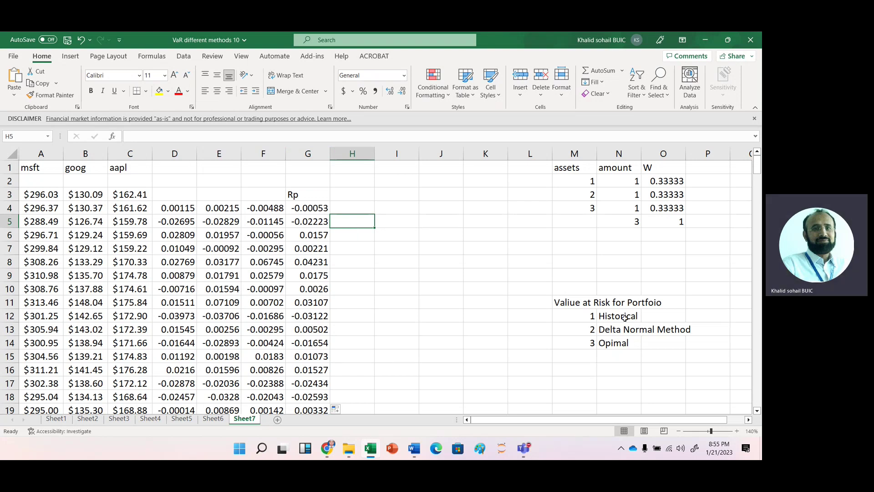
click(408, 205)
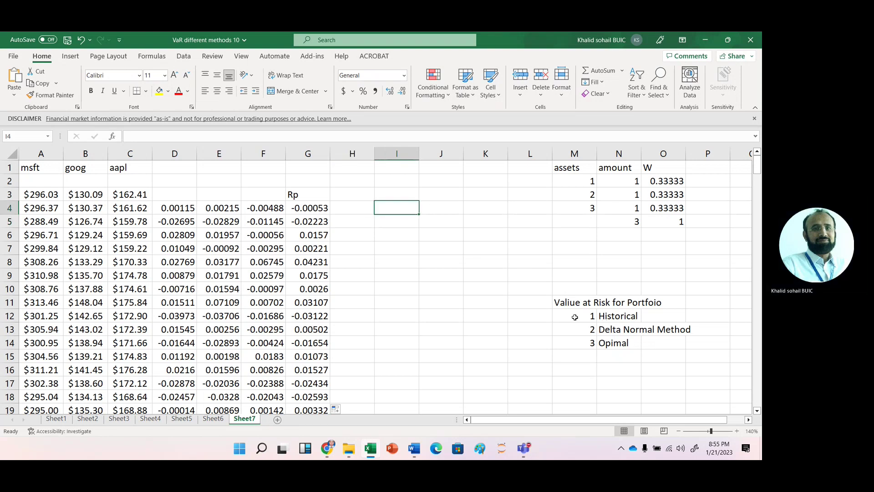
click(670, 317)
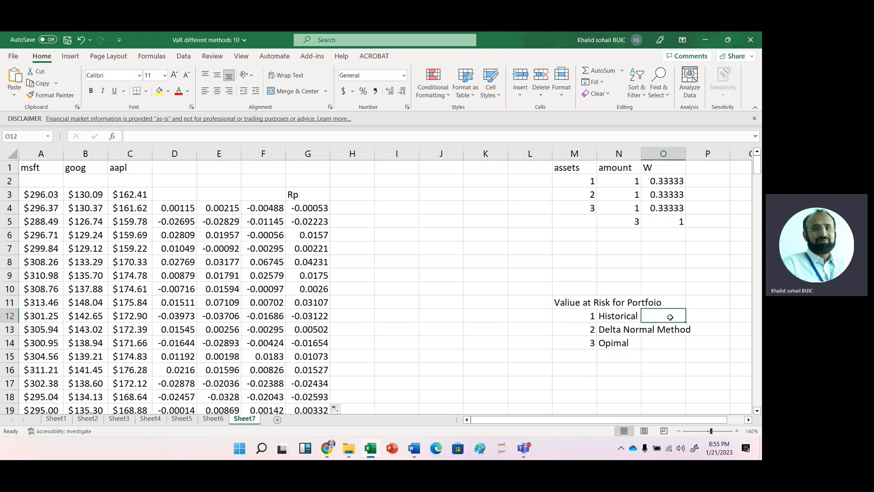
Step: Enter =PERCENTILE.EXC(G4:G253,0.05) in O12 for a Historical VaR of -0.03646
text(=perc)
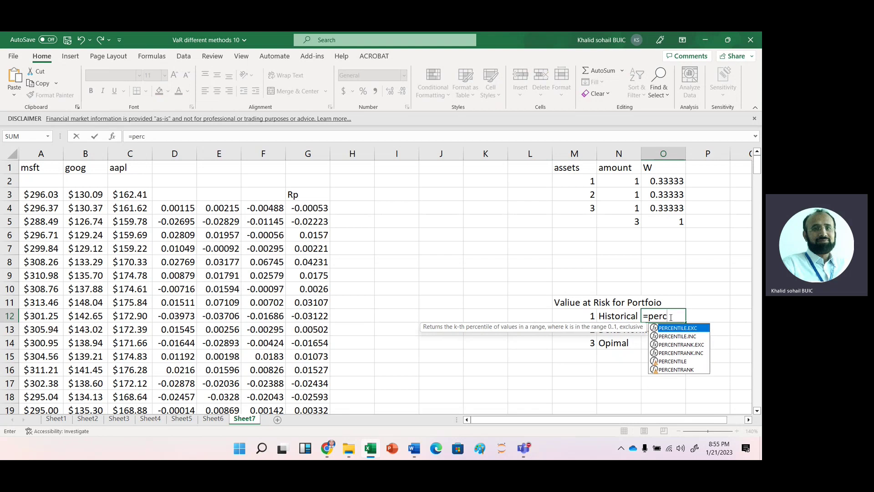
key(Tab)
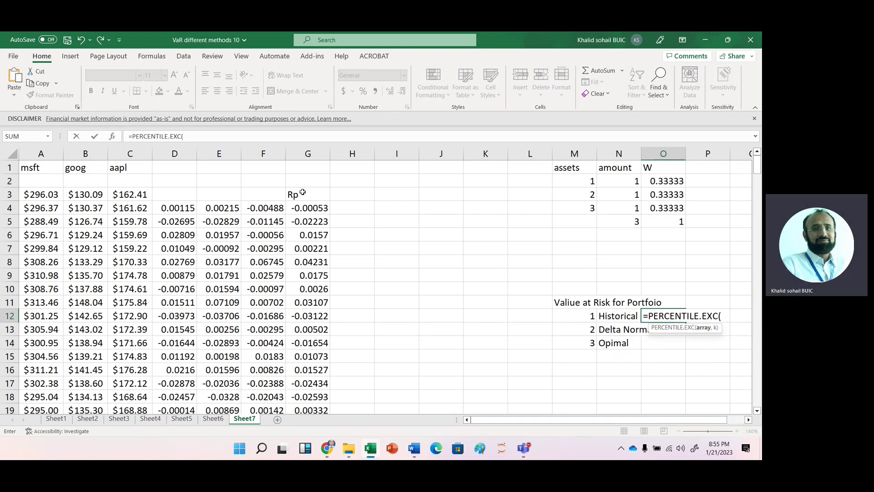
click(303, 207)
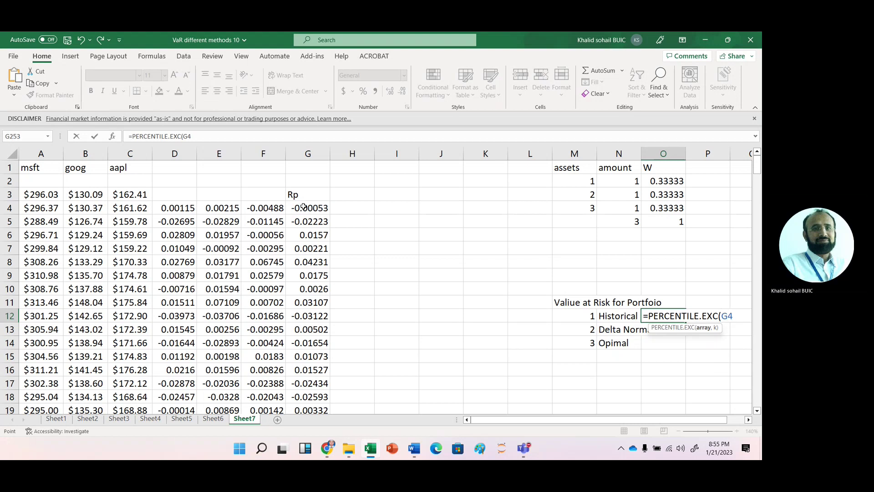
key(ctrl+Down)
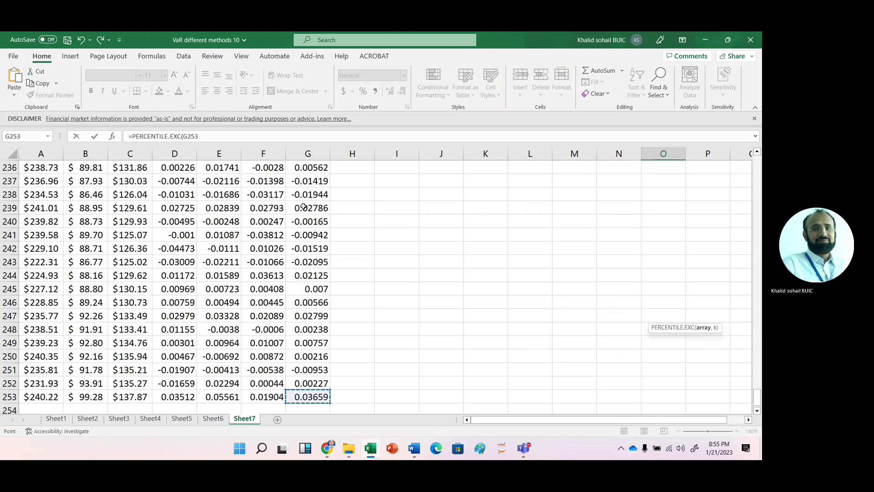
key(ctrl+shift+Up)
key(shift+Down)
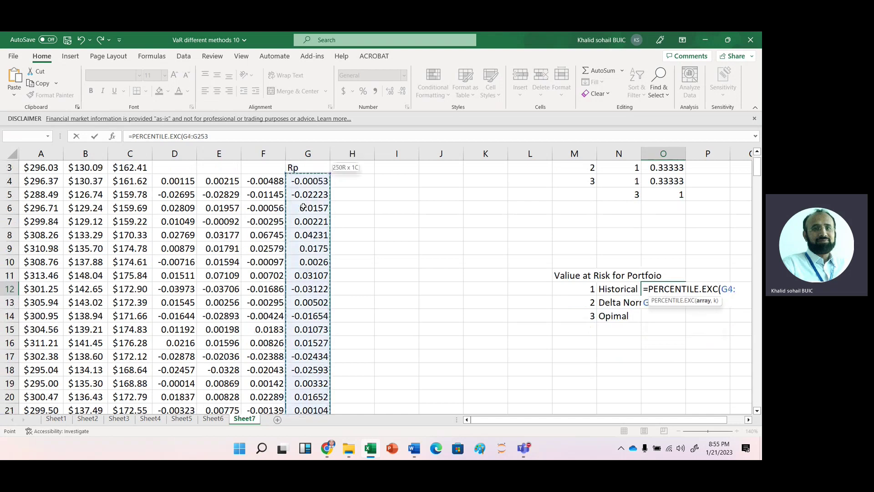
text(,)
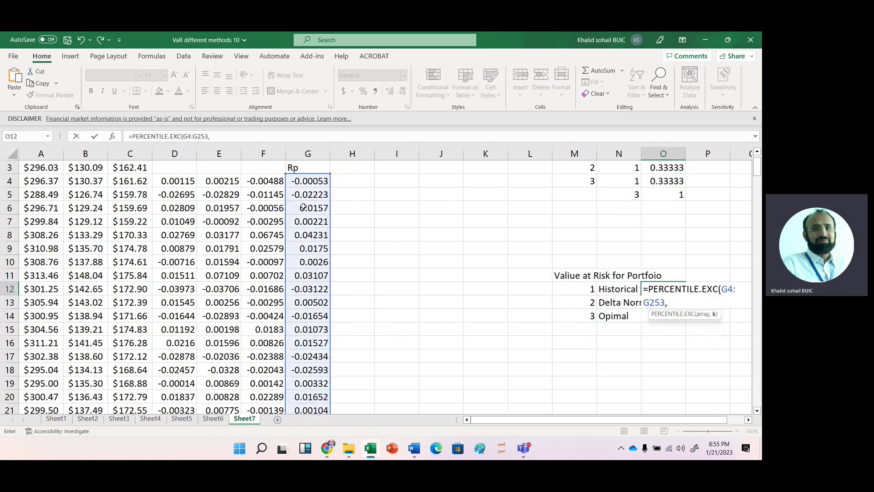
text(.05)
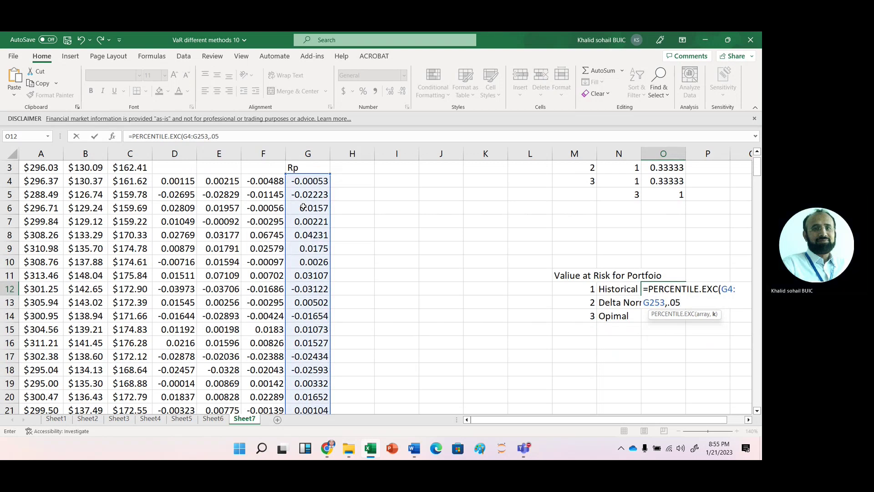
text())
key(Return)
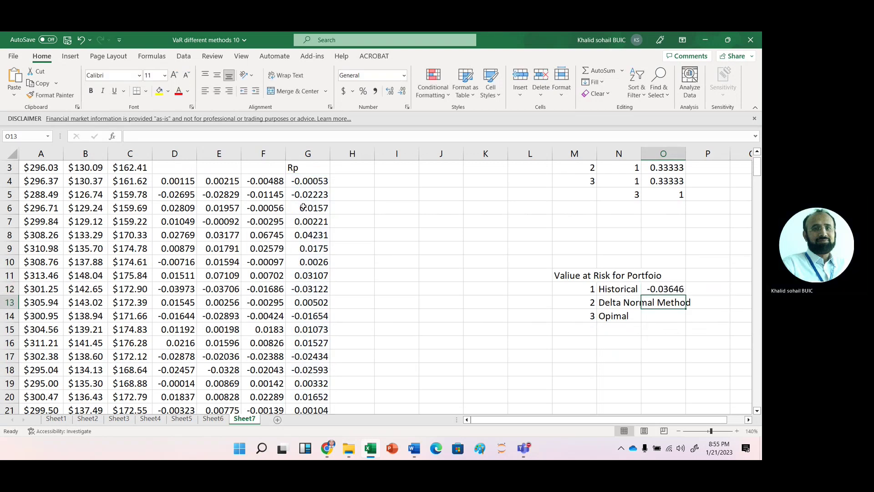
Step: Highlight the Historical VaR cell O12 with a yellow fill
click(667, 290)
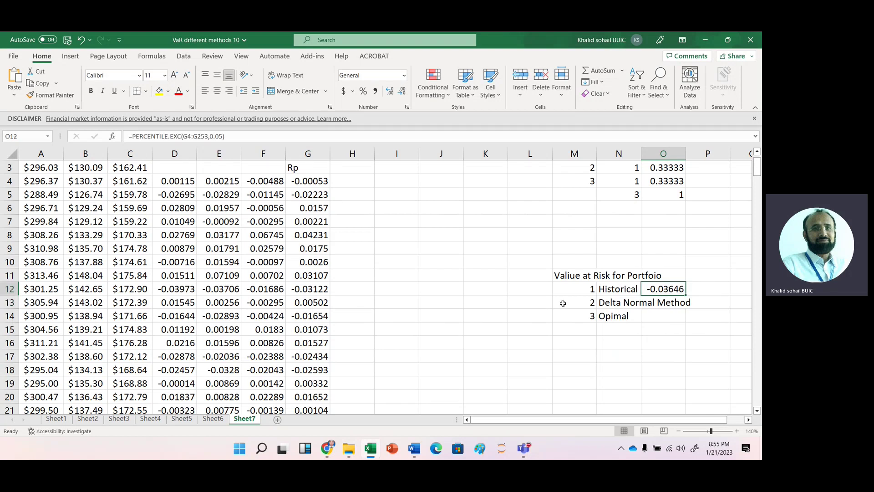
click(159, 91)
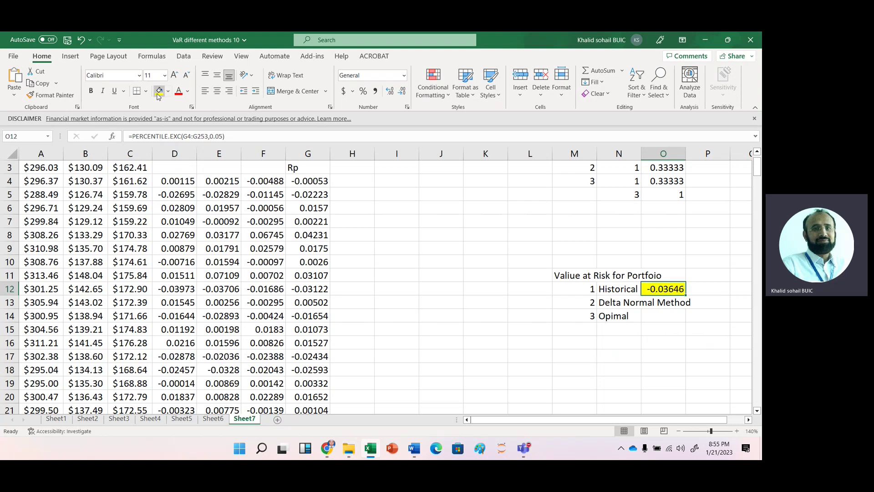
click(623, 303)
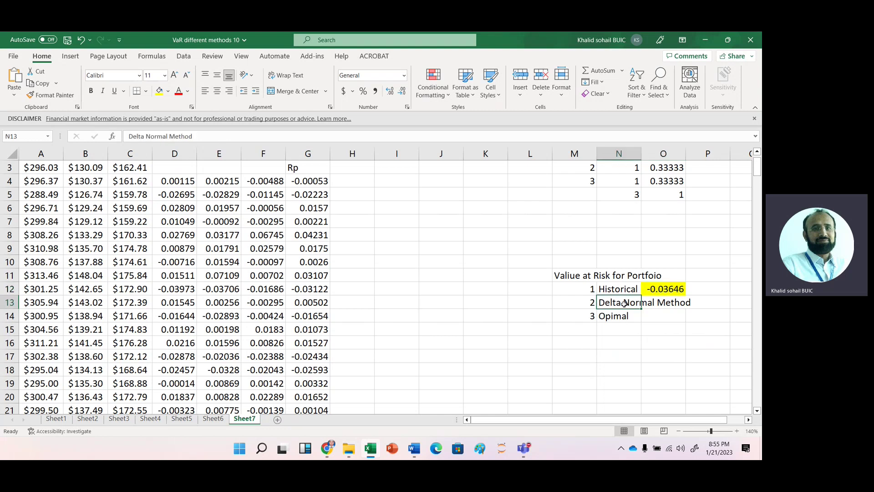
Step: Label N16 'z' and enter =NORMSINV(.05) in O16, giving -1.64485
click(621, 340)
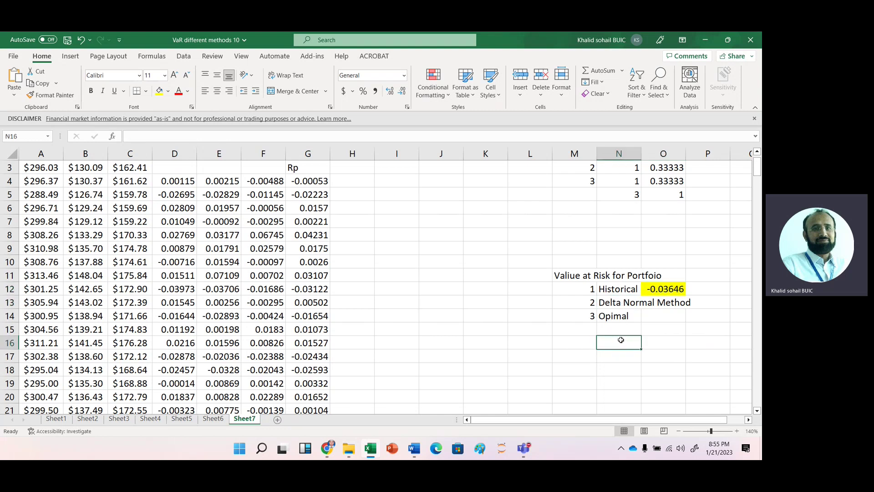
text(z)
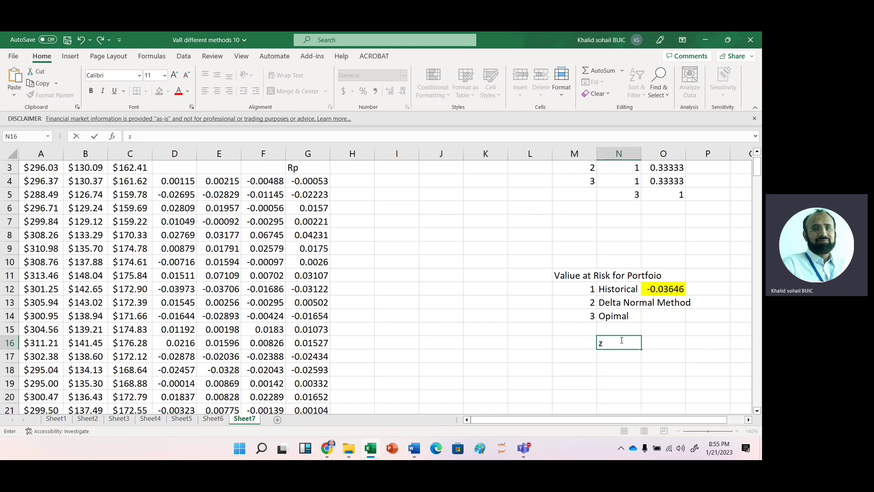
key(Return)
key(Up)
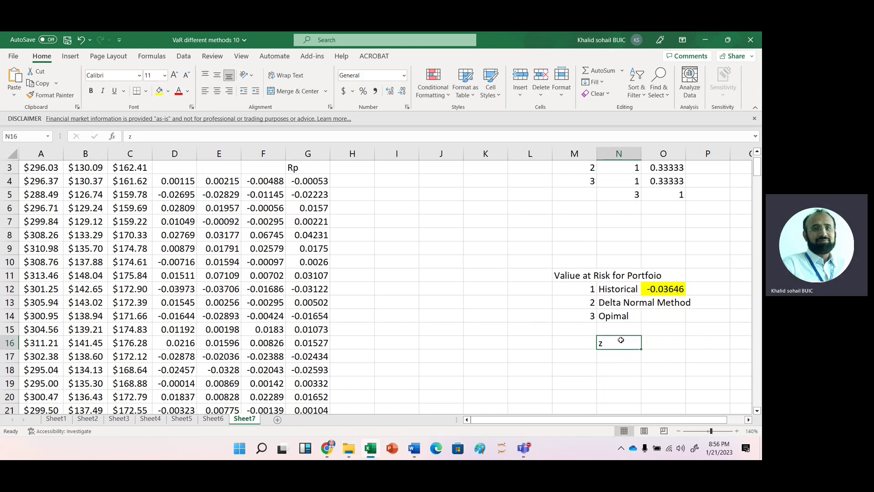
key(Right)
text(=nor)
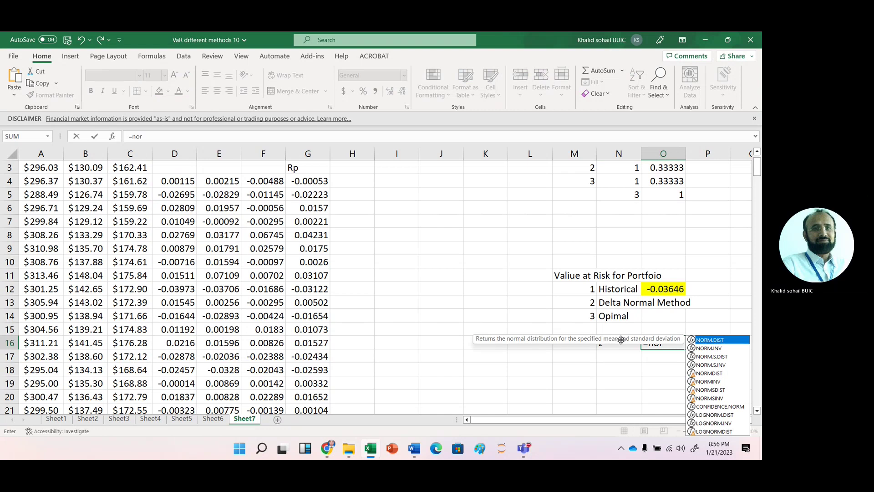
key(Down)
key(Down)
key(Down)
key(Down)
key(Down)
key(Down)
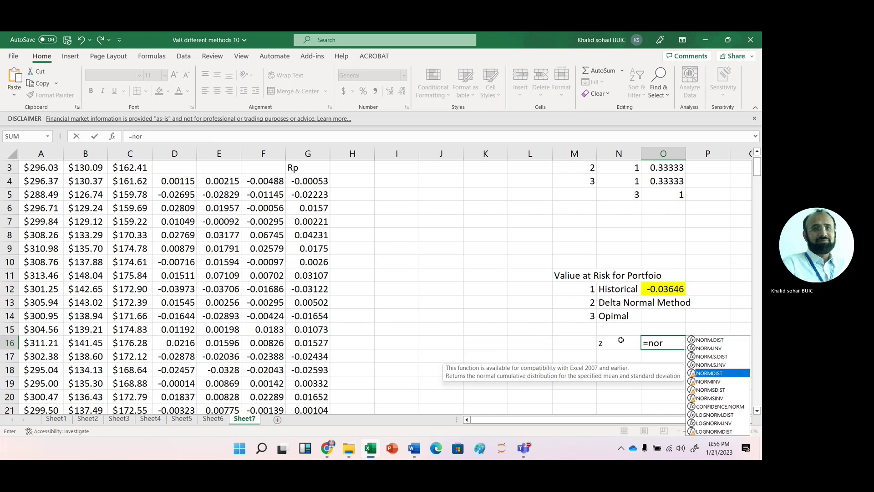
key(Down)
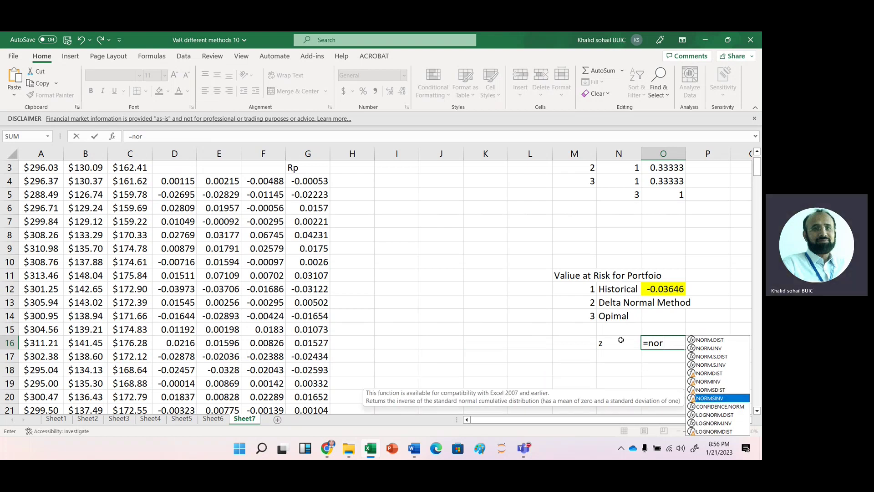
key(Tab)
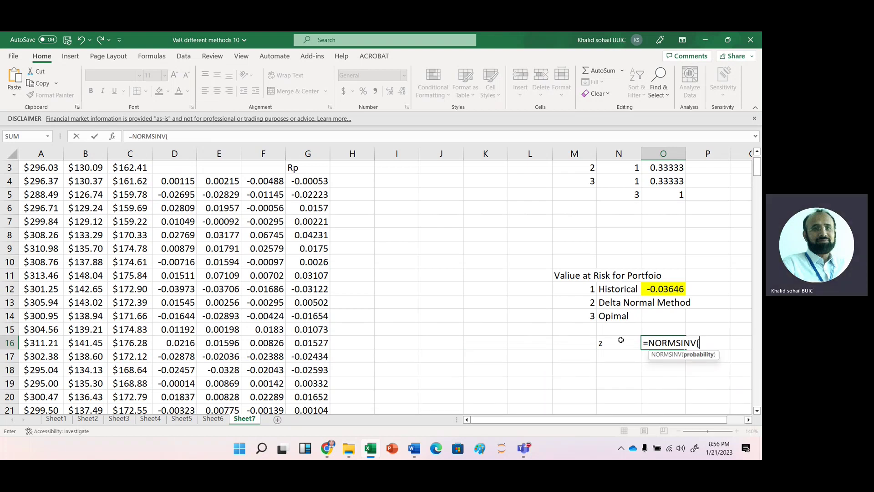
text(.05))
key(Return)
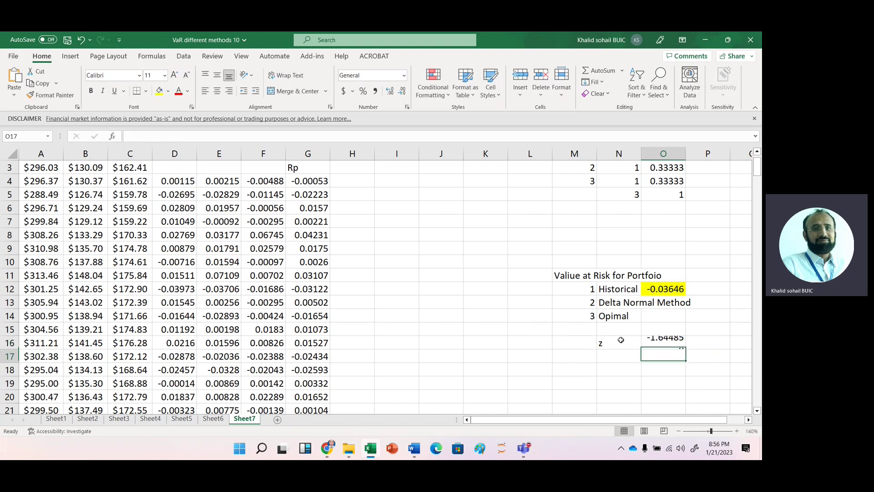
click(615, 357)
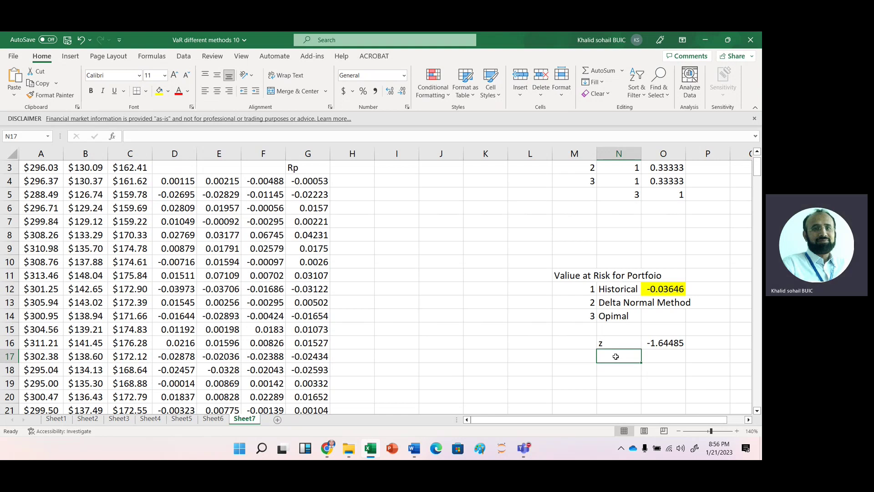
Step: Add the labels 'variance(p)' in N17 and 'SD' in N18
text(va)
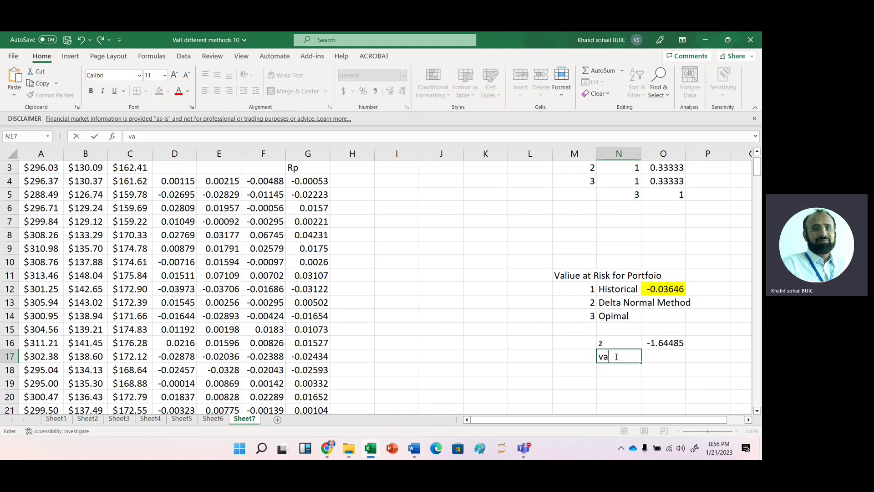
text(riance)
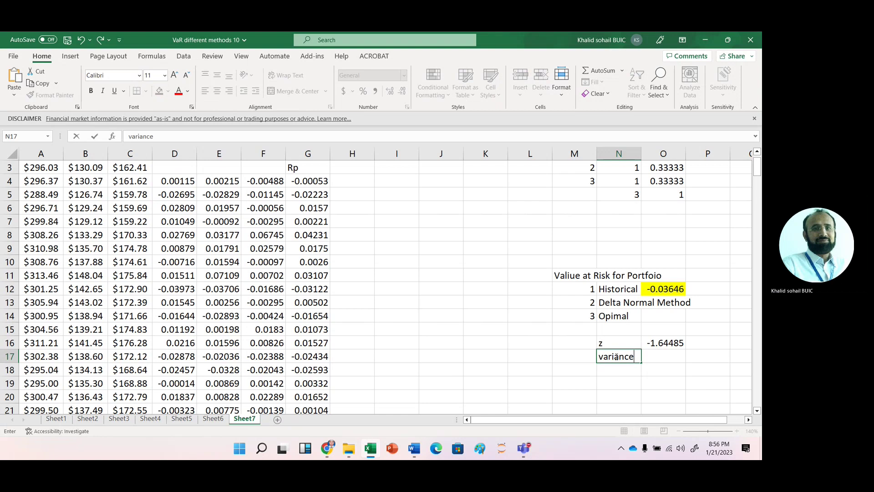
text(()
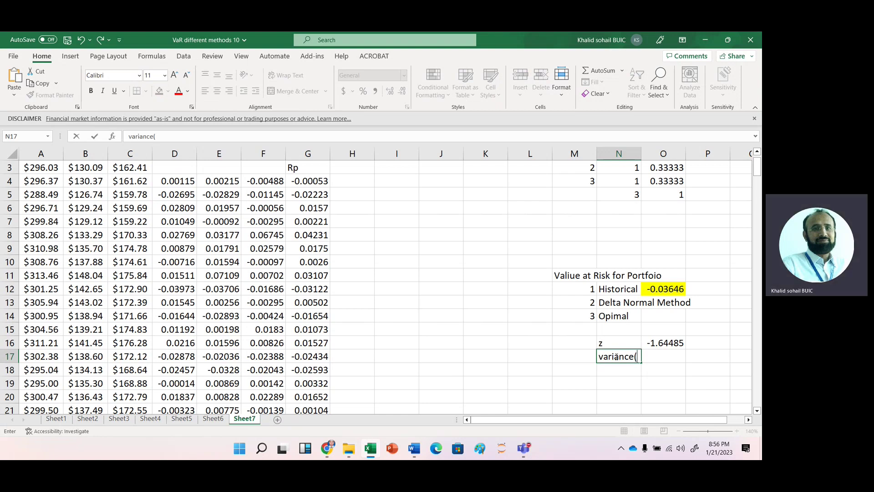
text(p))
key(Return)
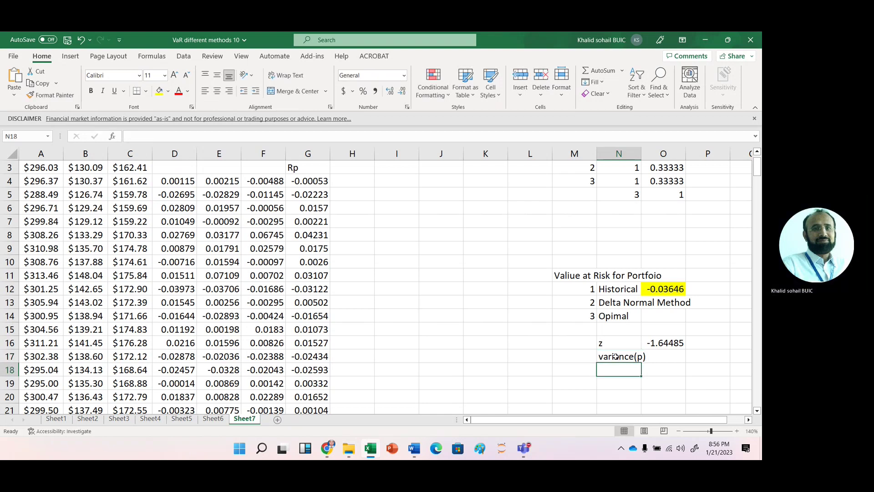
text(SD)
key(Return)
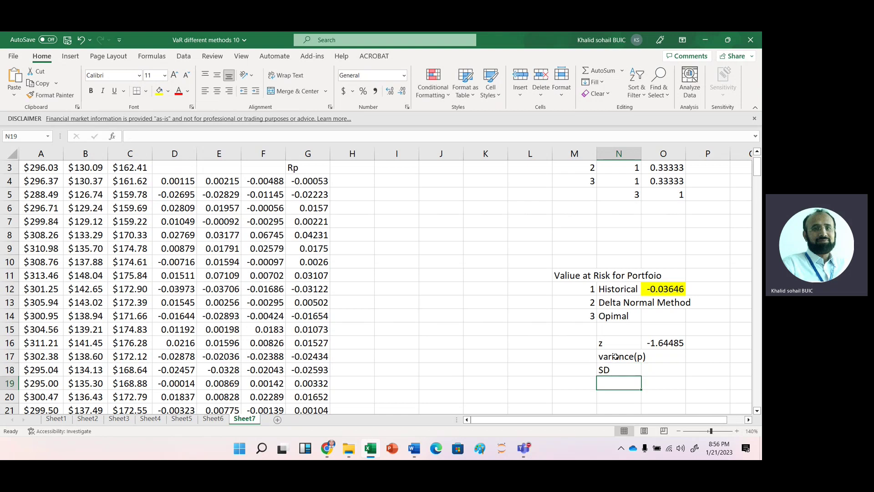
click(651, 356)
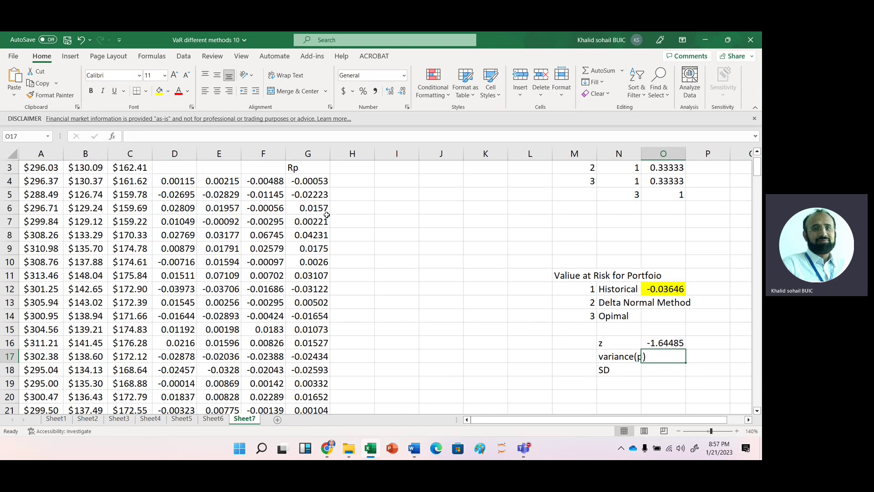
Step: Scroll back up so the stock header rows are visible again
click(380, 183)
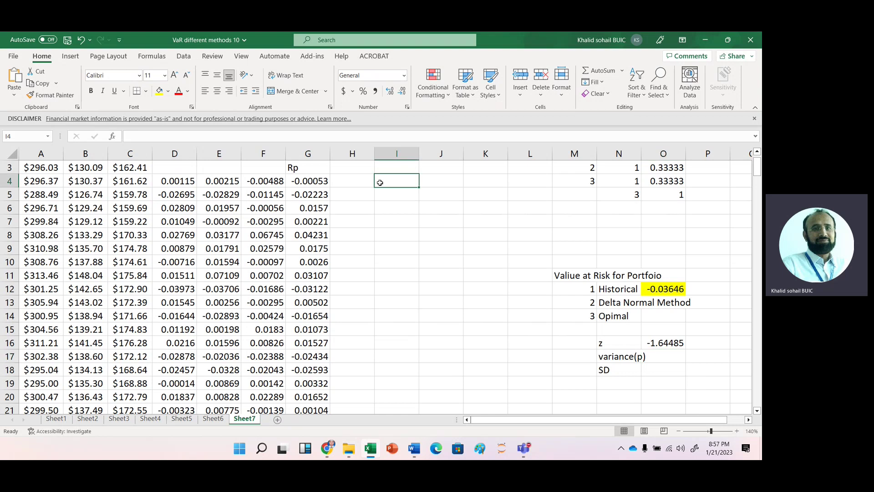
key(Up)
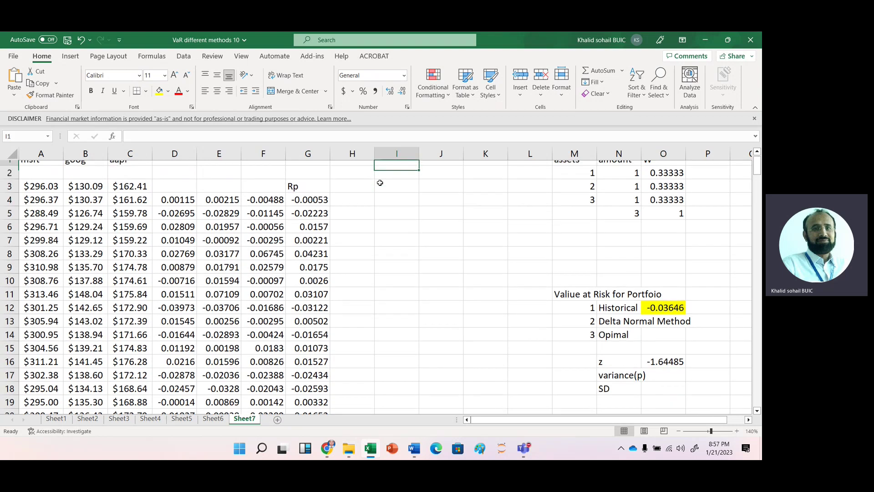
scroll(380, 183, up, 1)
key(Down)
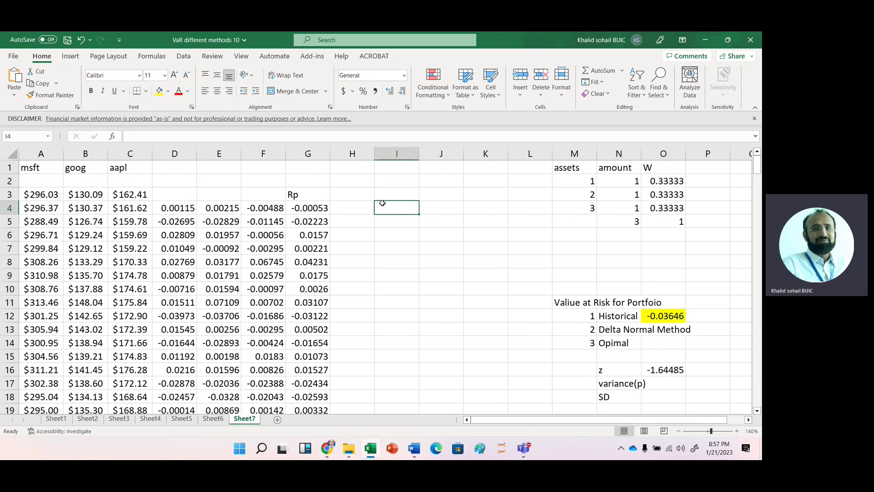
Step: Enter =AVERAGE(D4:D253) in D2 for msft's mean daily return of -0.00084
click(187, 181)
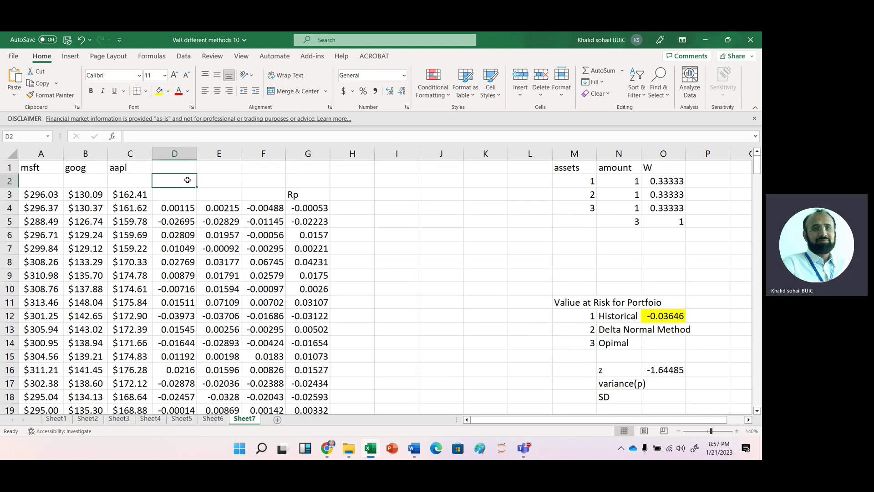
text(=ave)
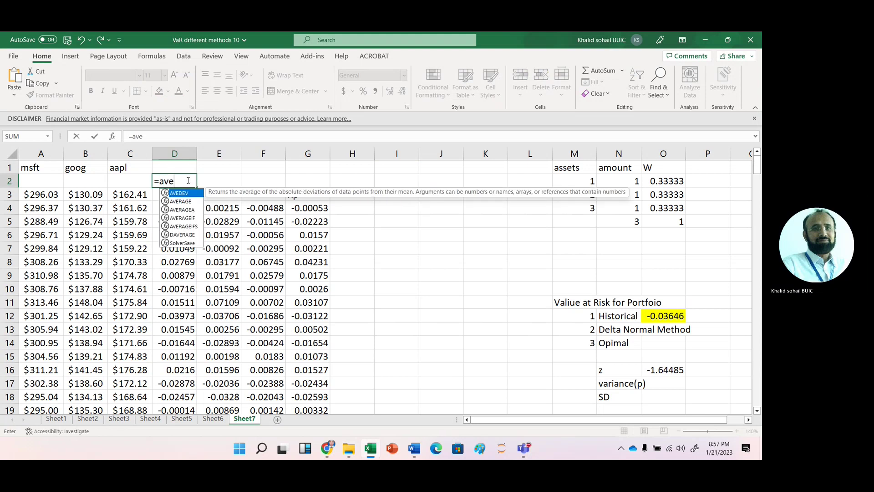
key(Down)
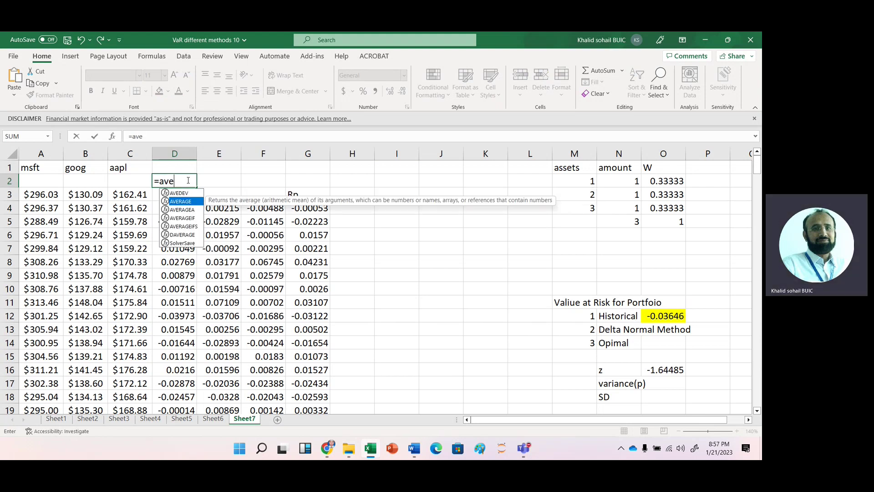
key(Tab)
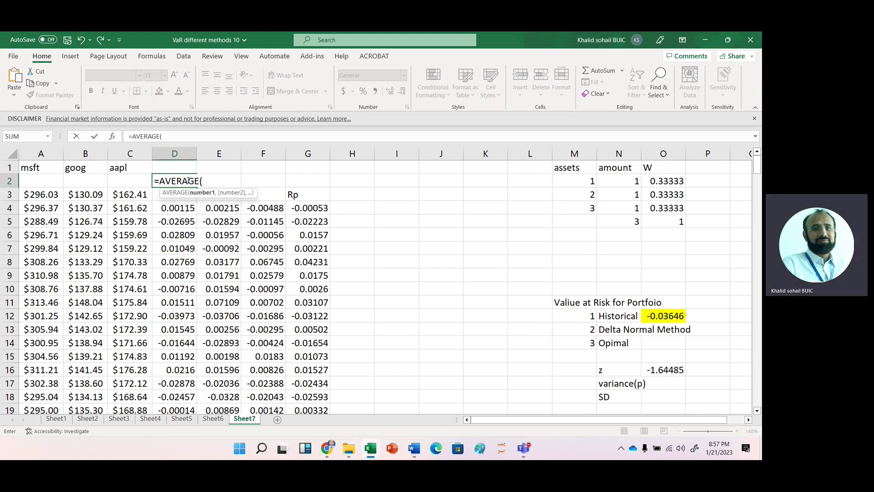
click(184, 210)
key(ctrl+shift+Down)
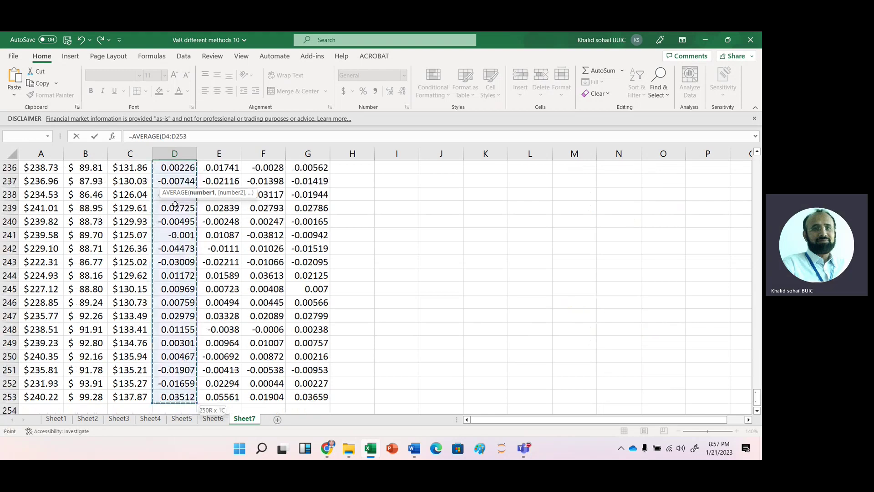
key(Escape)
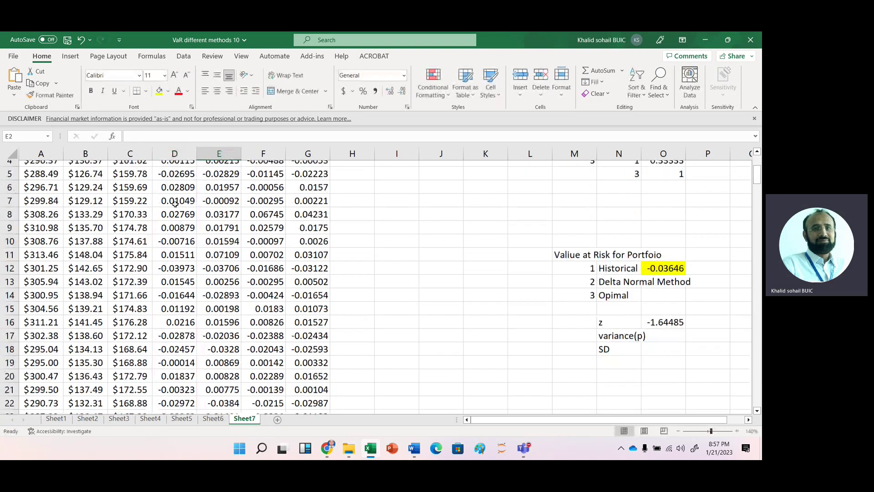
Step: Copy the average formula to E2:F2, giving -0.00108 for goog and -0.00066 for aapl
key(Left)
drag(197, 188, 289, 192)
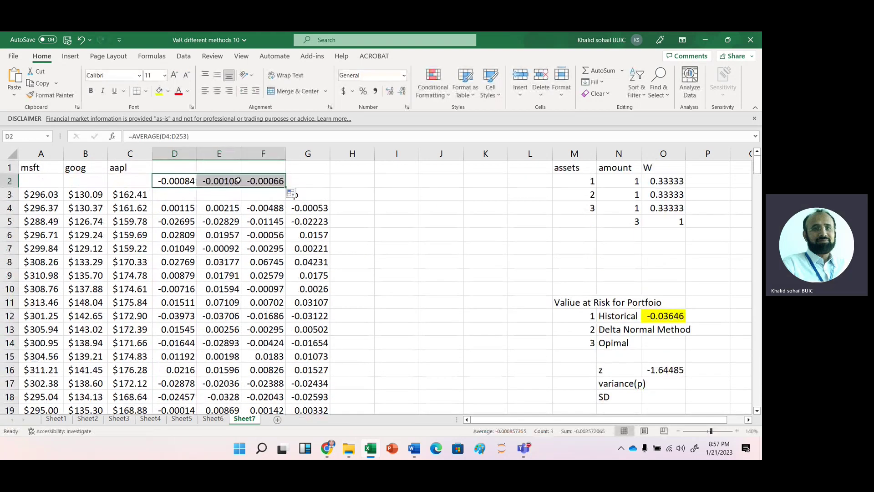
click(219, 194)
click(359, 179)
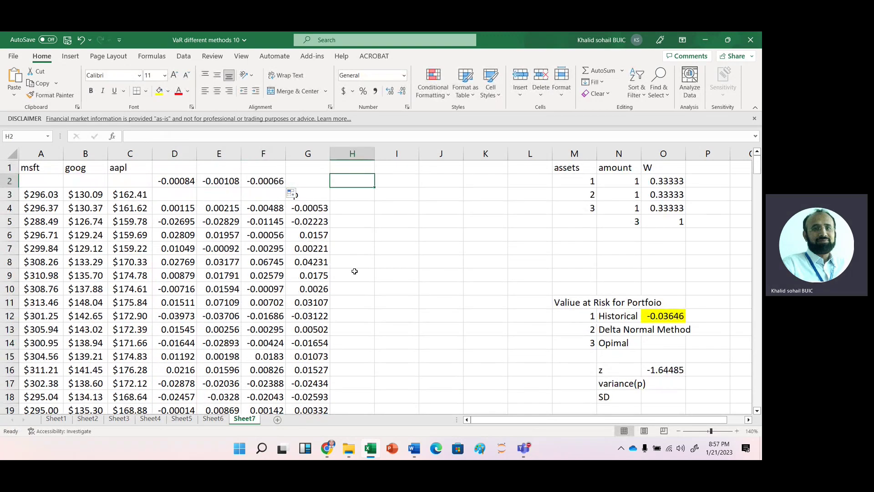
click(360, 209)
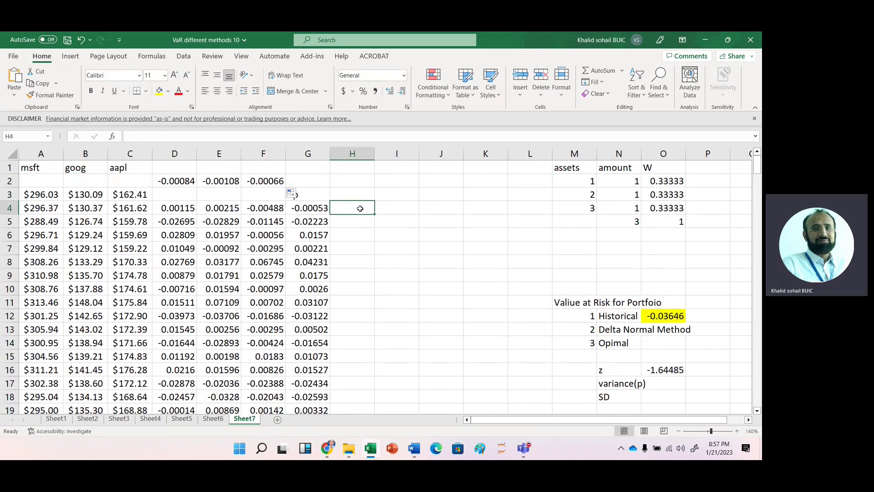
Step: Enter =D4-$D$2 in H4 for the MSFT deviation, giving 0.00198
text(=)
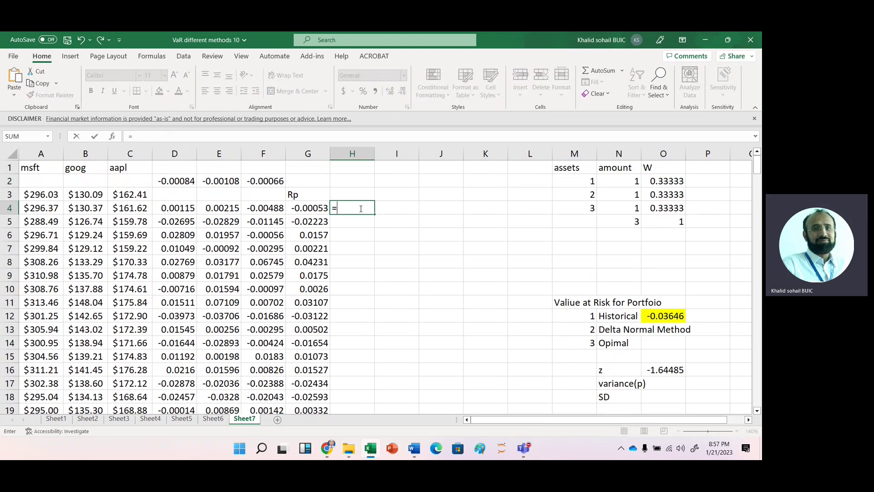
key(Left)
key(Left)
key(Left)
key(Left)
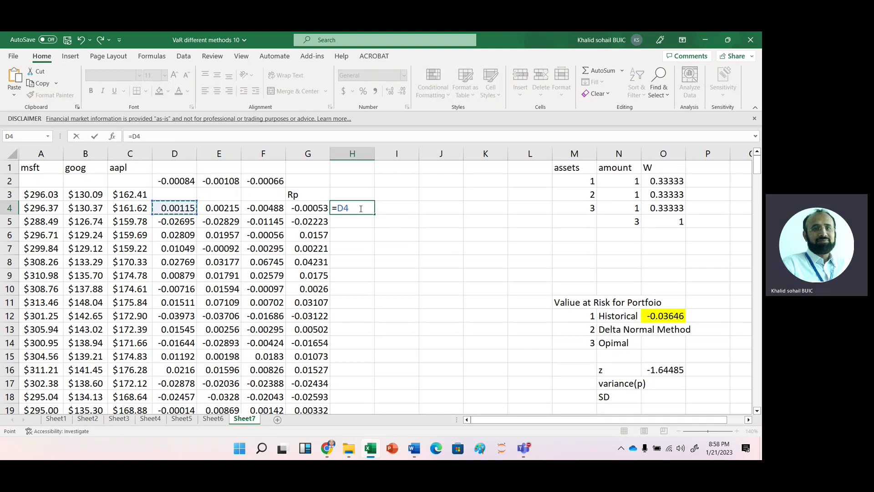
text(-)
click(178, 181)
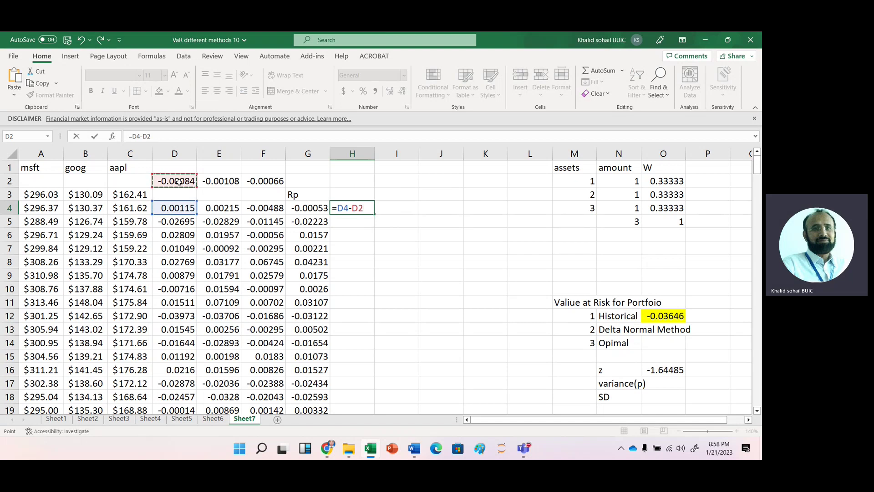
key(ctrl+Return)
Step: Enter =E4-$E$2 in I4 with an absolute E2 reference, giving 0.00323
key(Right)
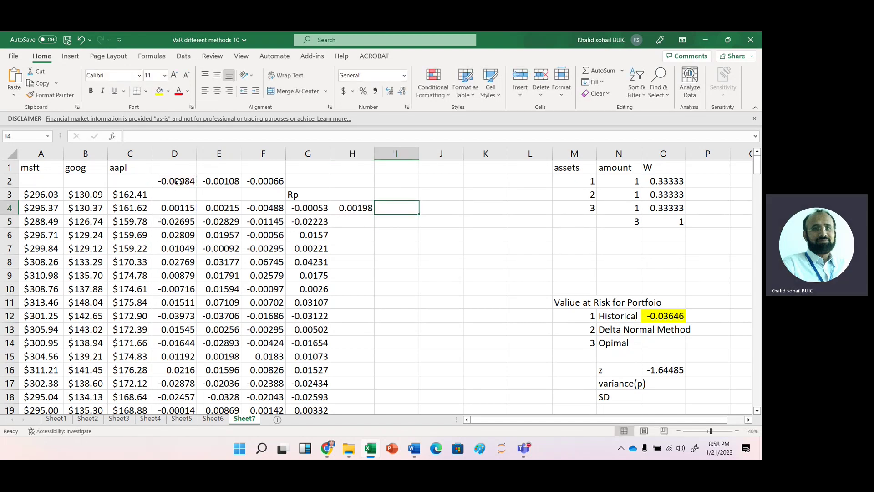
text(=)
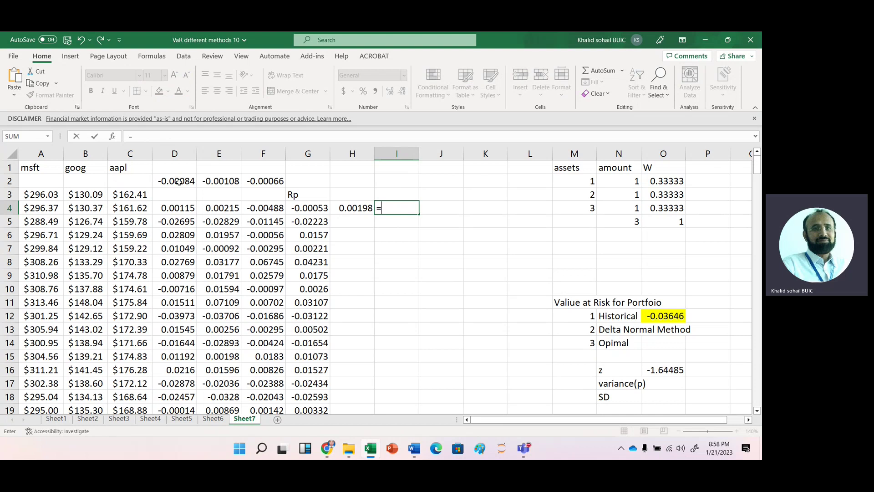
key(Left)
key(Left)
key(Left)
key(Left)
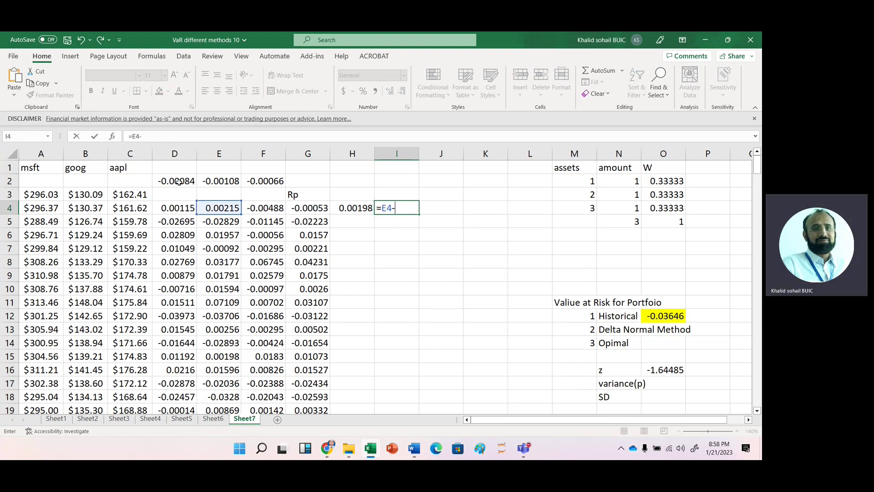
text(-)
click(216, 181)
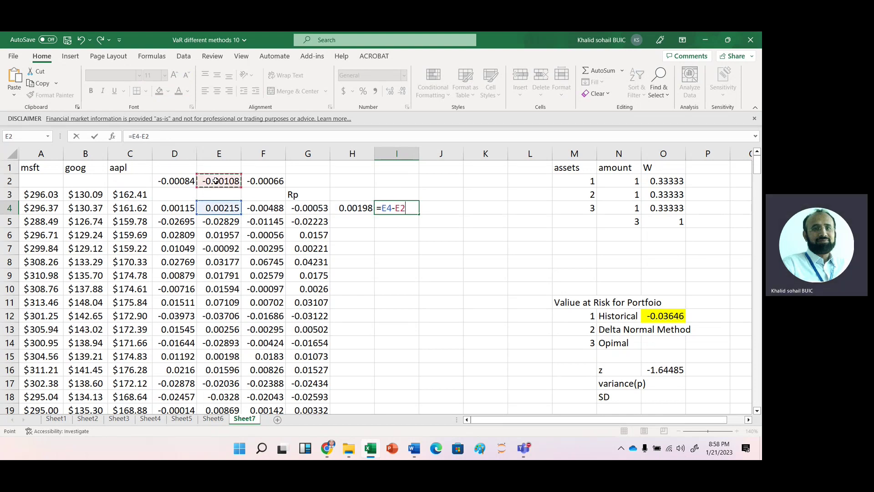
key(F4)
key(Return)
Step: Enter =F4-$F$2 in J4 with an absolute F2 reference, giving -0.00422
key(Up)
key(Right)
text(=)
key(Down)
key(Down)
key(Down)
key(Up)
key(Up)
key(Up)
key(Up)
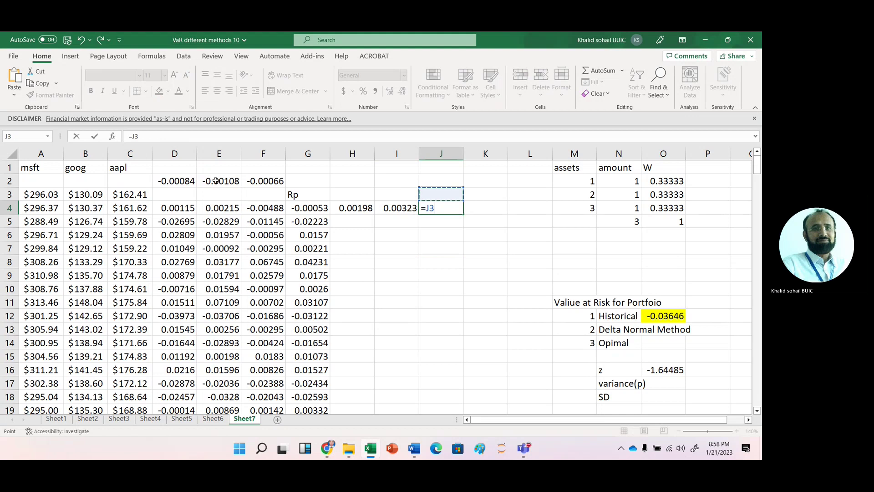
key(Down)
key(Left)
key(Left)
key(Left)
key(Left)
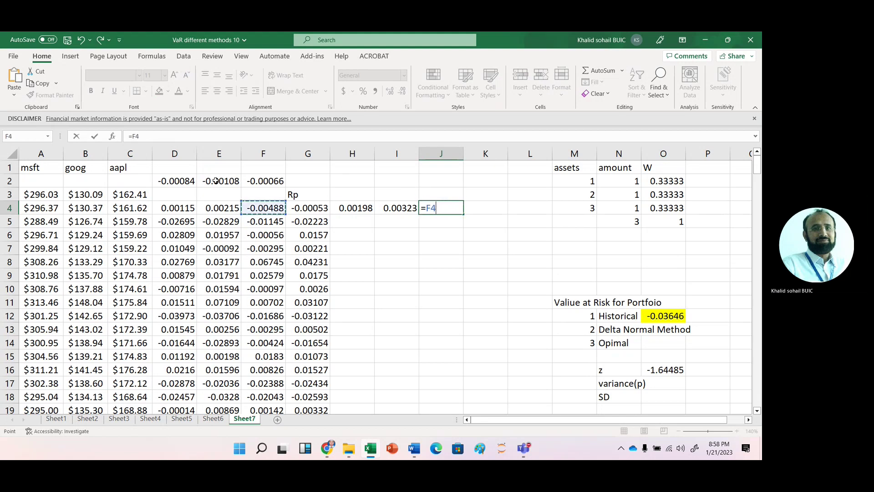
text(-)
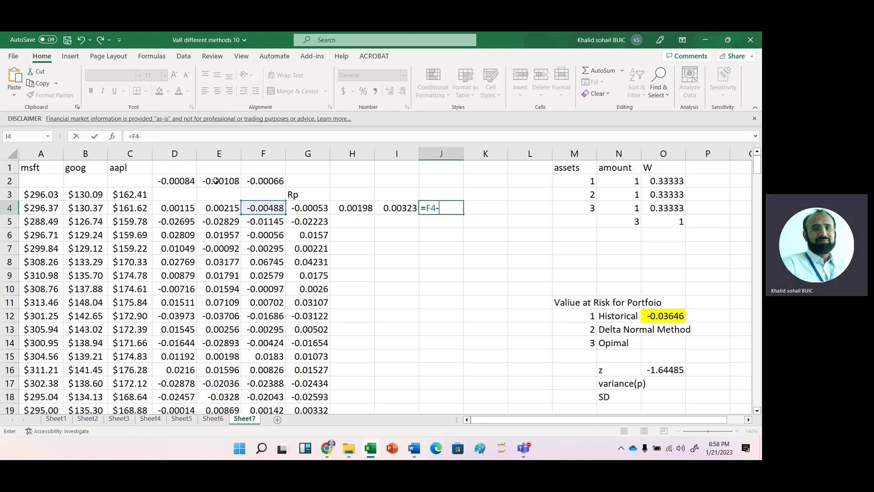
click(261, 181)
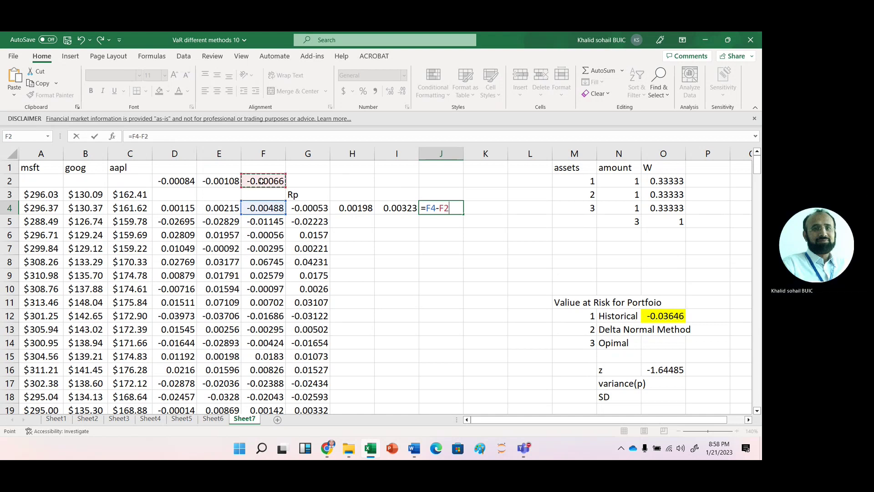
key(F4)
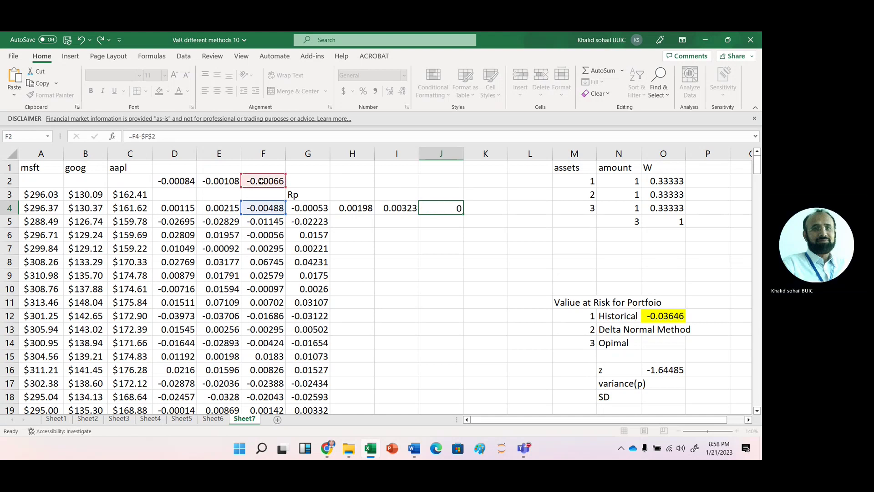
key(Return)
click(361, 208)
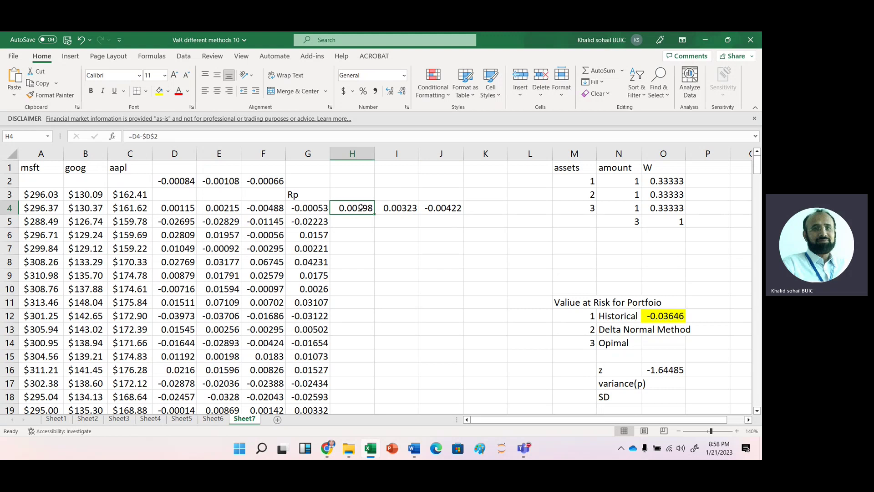
Step: Fill the H4:J4 deviation formulas down to row 253 and check columns H, I, J totals
drag(360, 208, 449, 208)
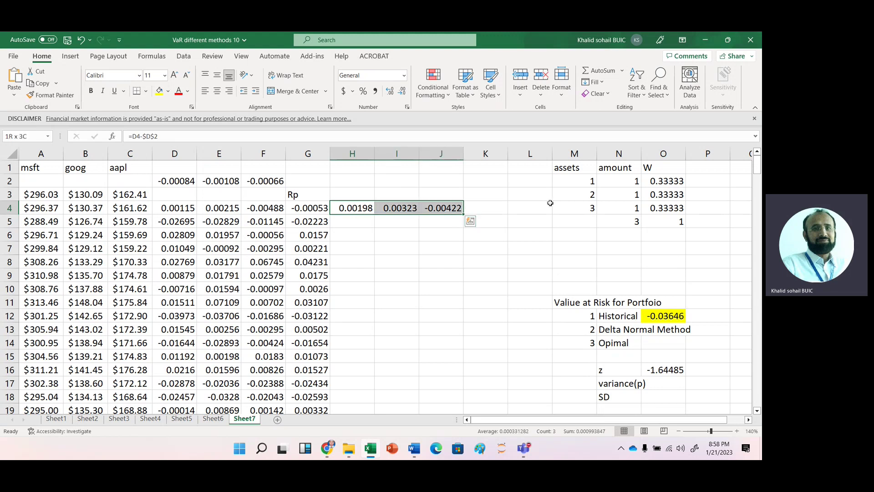
double_click(463, 216)
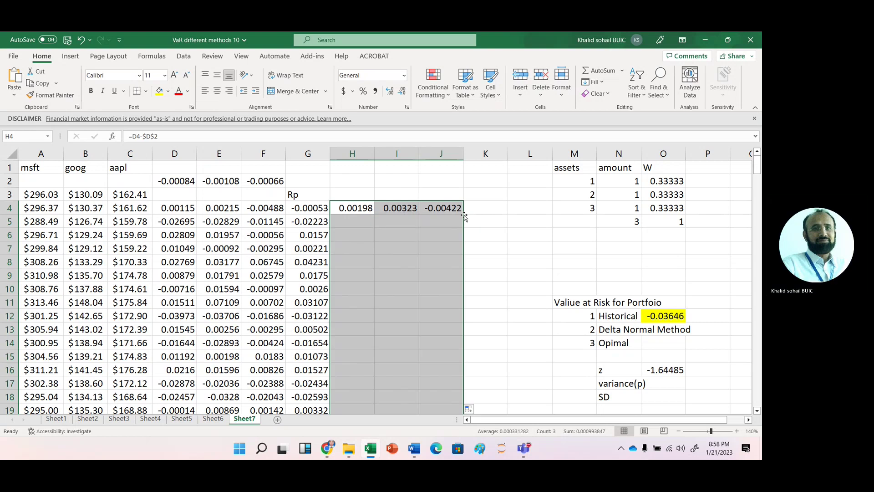
click(355, 153)
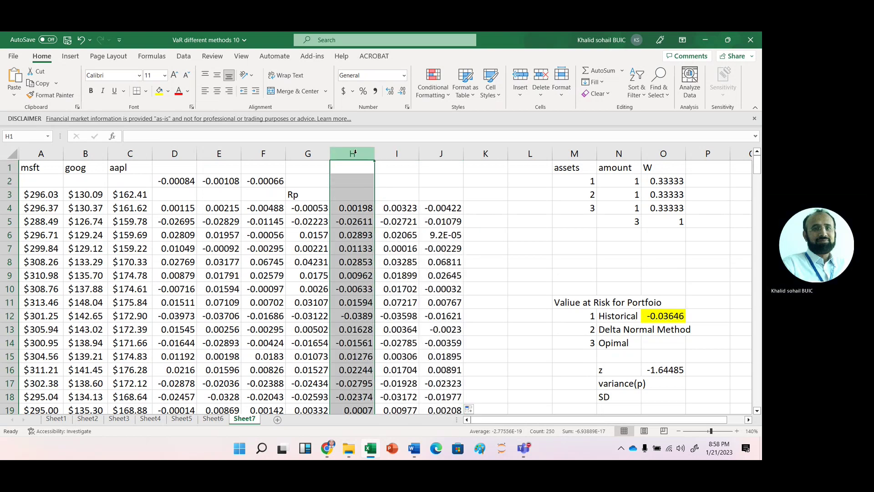
click(398, 153)
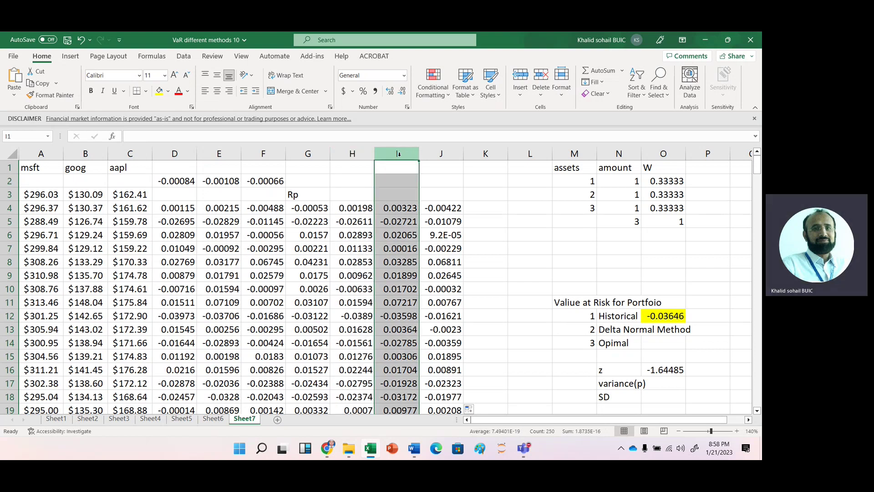
click(442, 155)
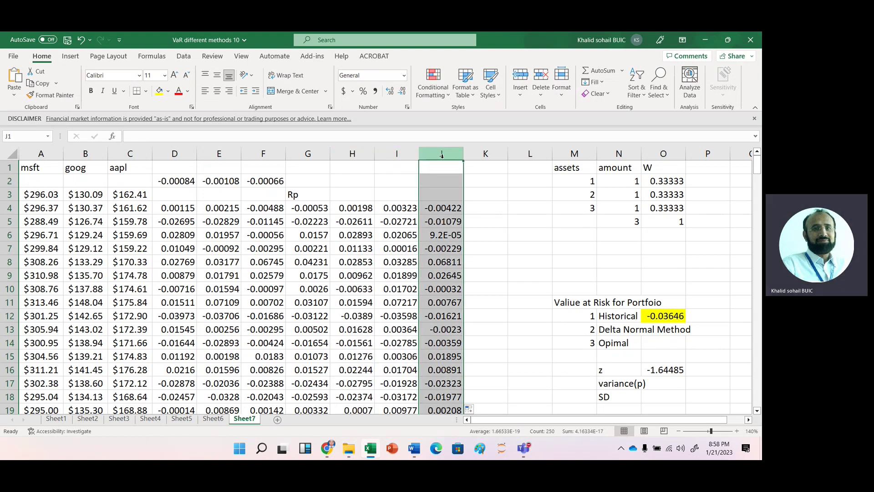
click(498, 222)
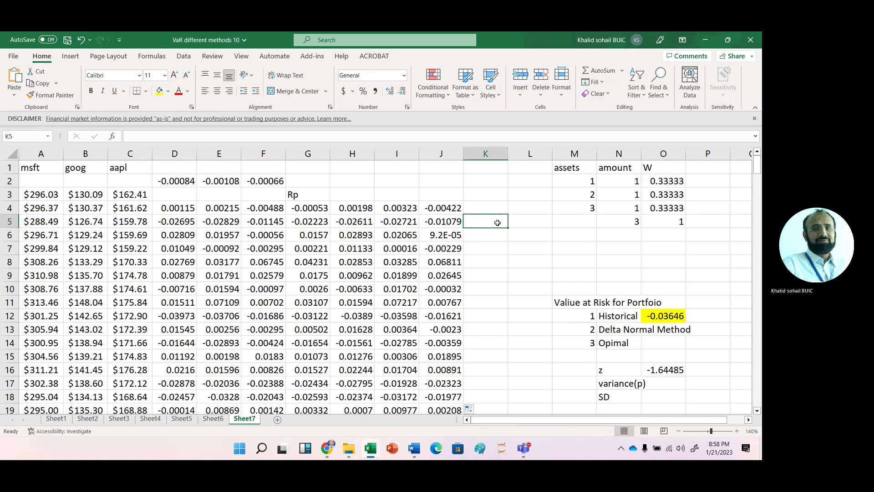
Step: In P2, build =MMULT(TRANSPOSE(H4:J253),H4:J253) for the returns' cross-product
key(Right)
key(Right)
key(Right)
key(Right)
key(Right)
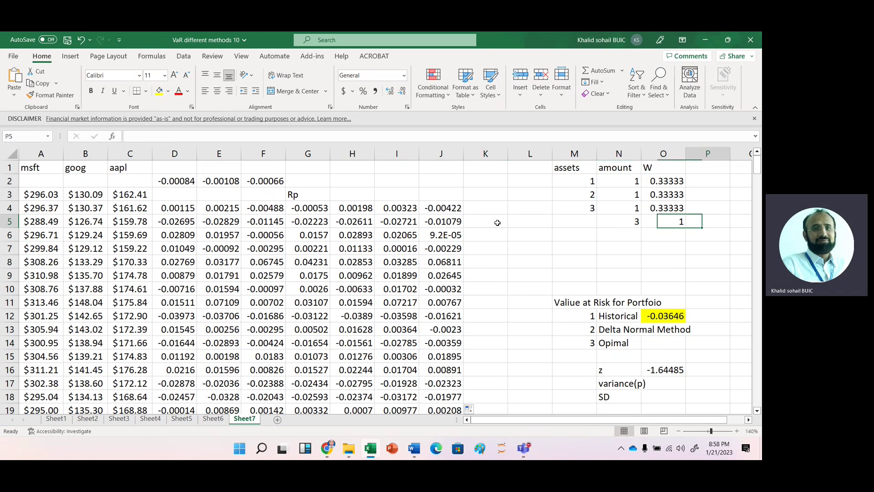
key(Right)
key(Right)
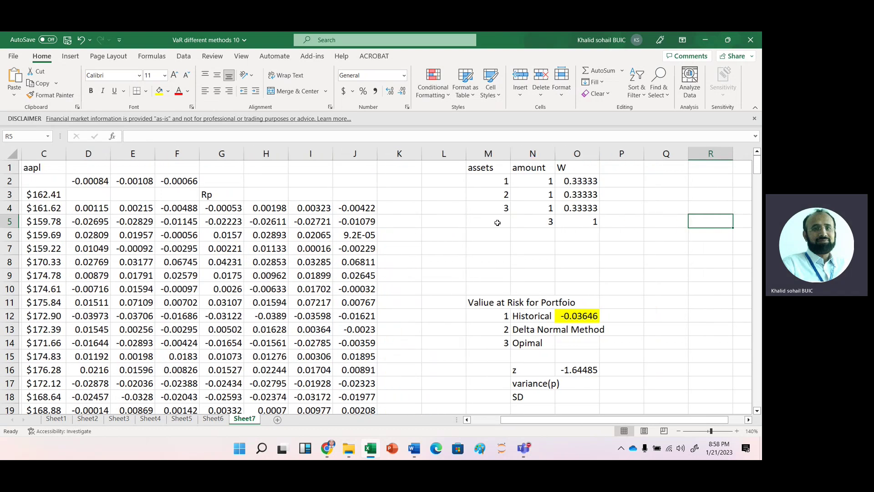
key(Left)
key(Left)
key(Up)
key(Up)
key(Up)
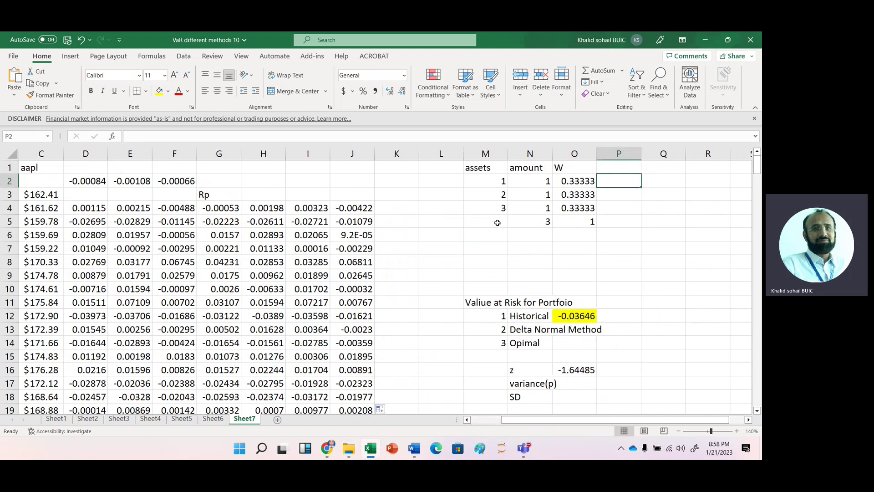
text(=mm)
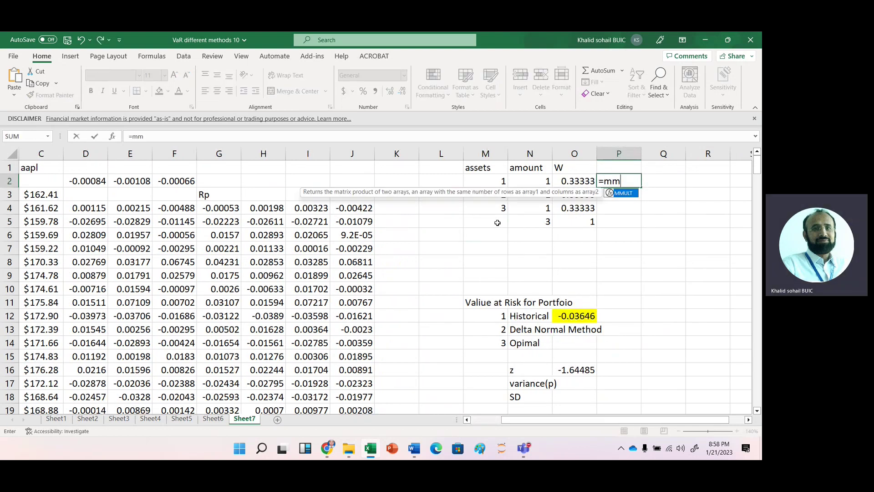
key(Tab)
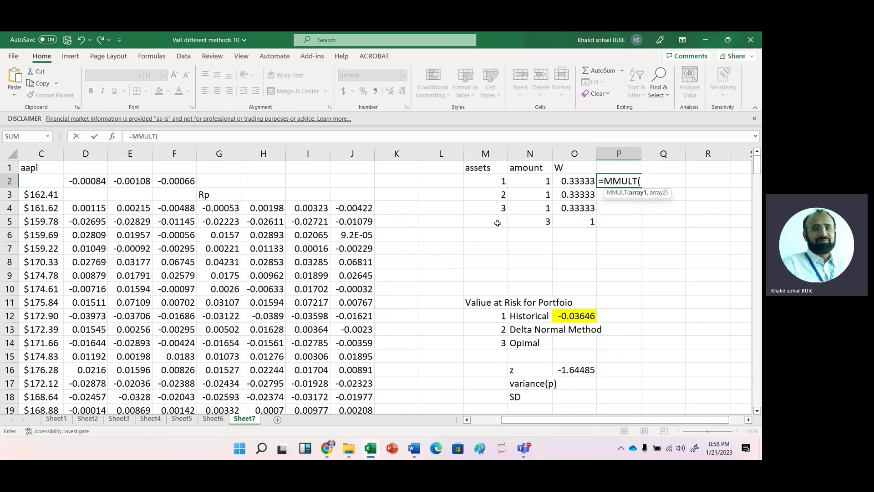
text(tr)
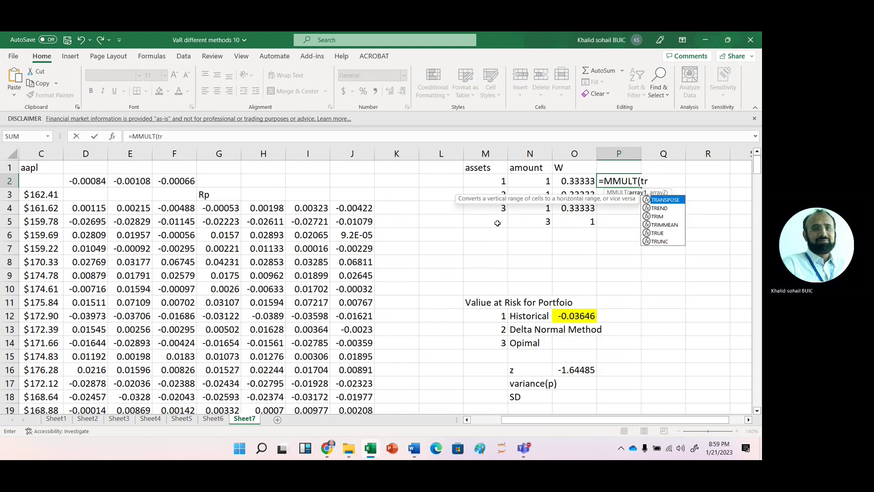
key(Tab)
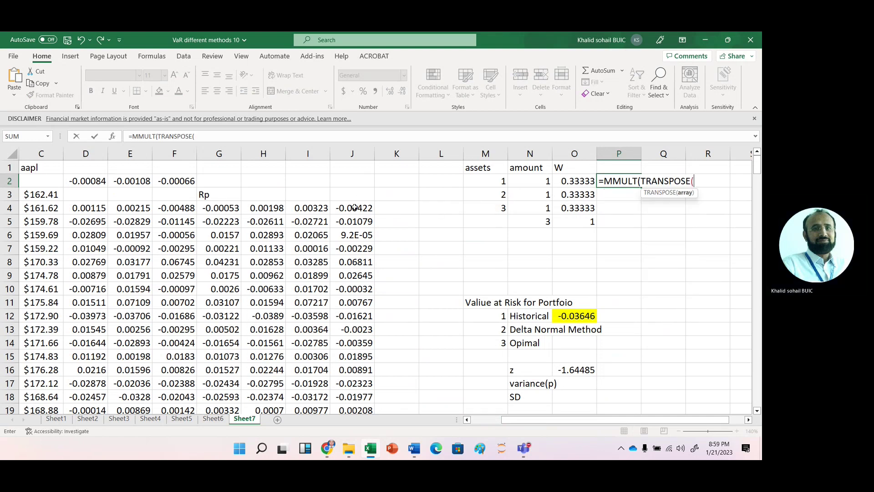
click(273, 208)
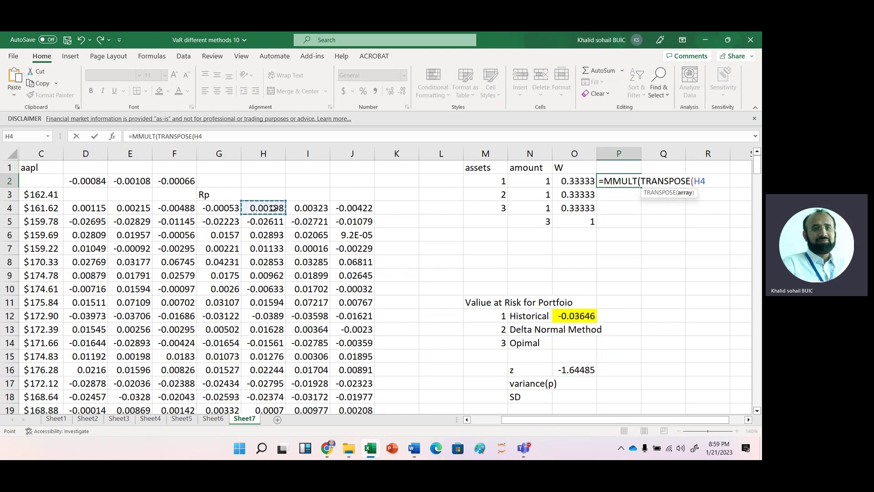
key(shift+Right)
key(shift+Right)
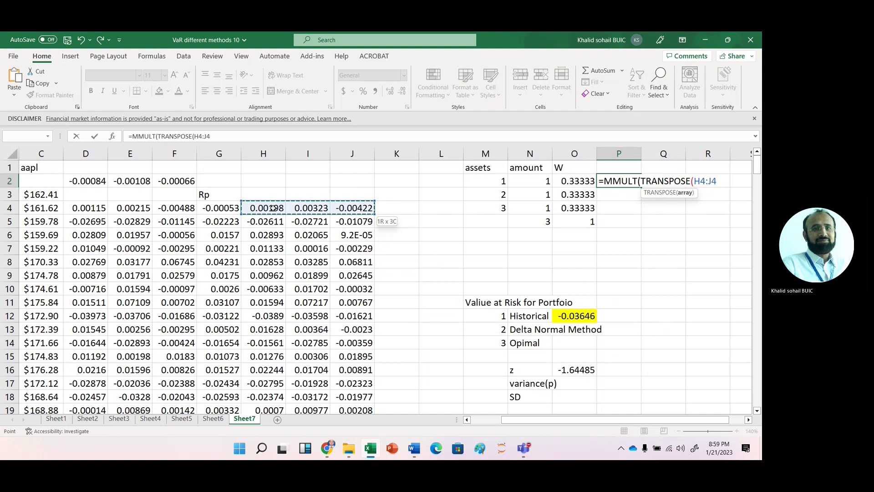
key(ctrl+shift+Down)
text())
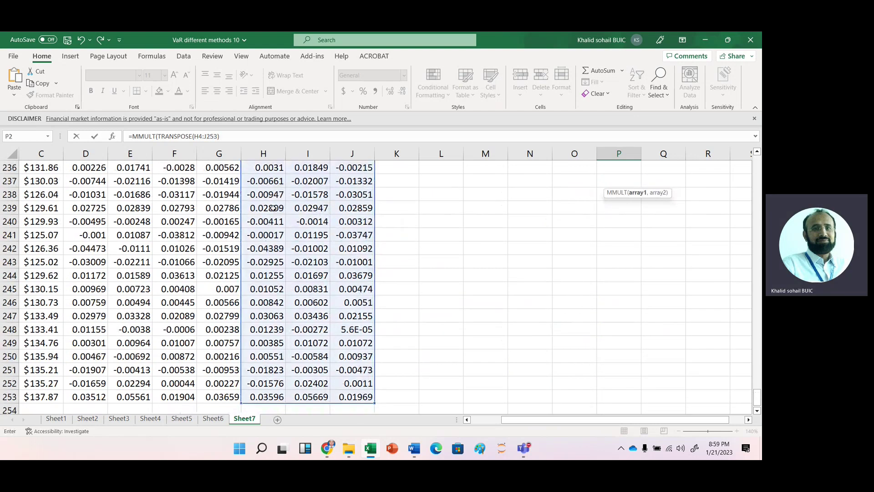
text(,)
click(268, 396)
key(shift+Right)
key(shift+Right)
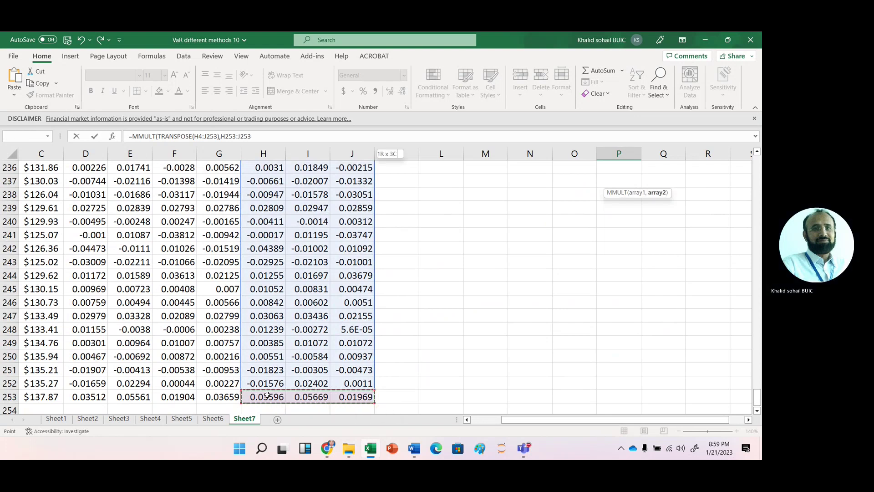
key(ctrl+shift+Up)
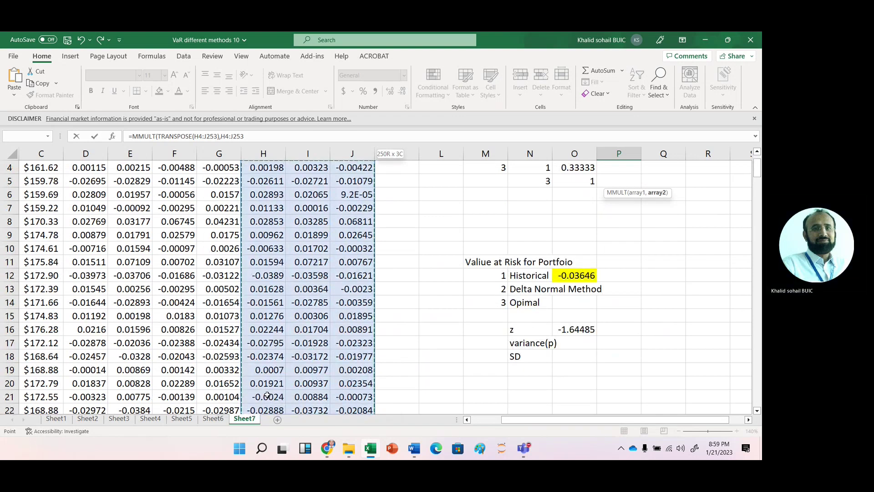
key(ctrl+shift+Return)
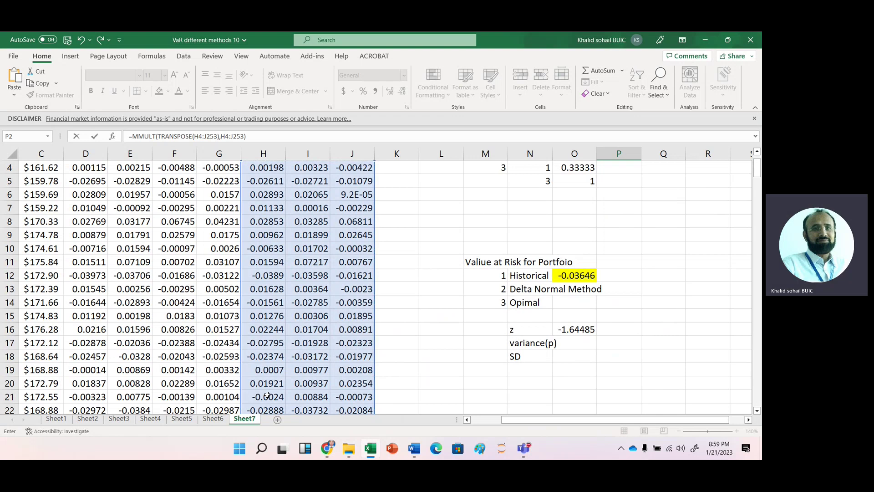
Step: Divide by COUNT(H4:H253) and commit, spilling the 3x3 covariance matrix into P2:R4
text(/)
text(count)
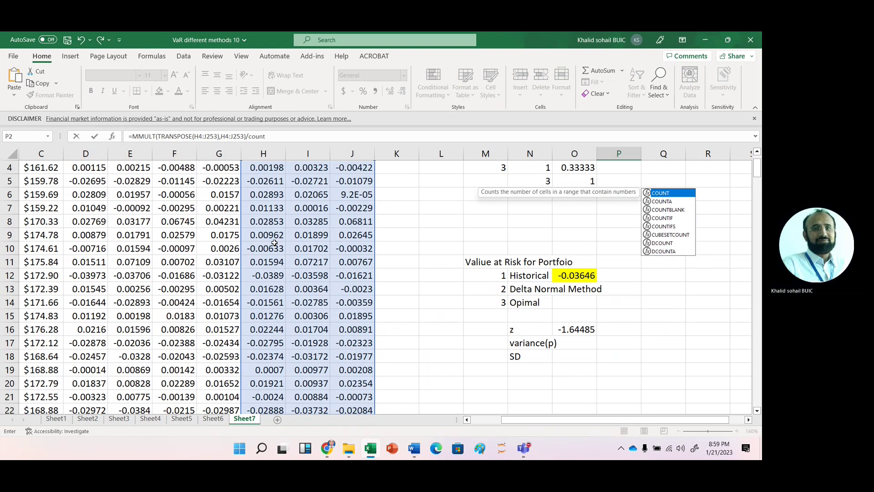
text(()
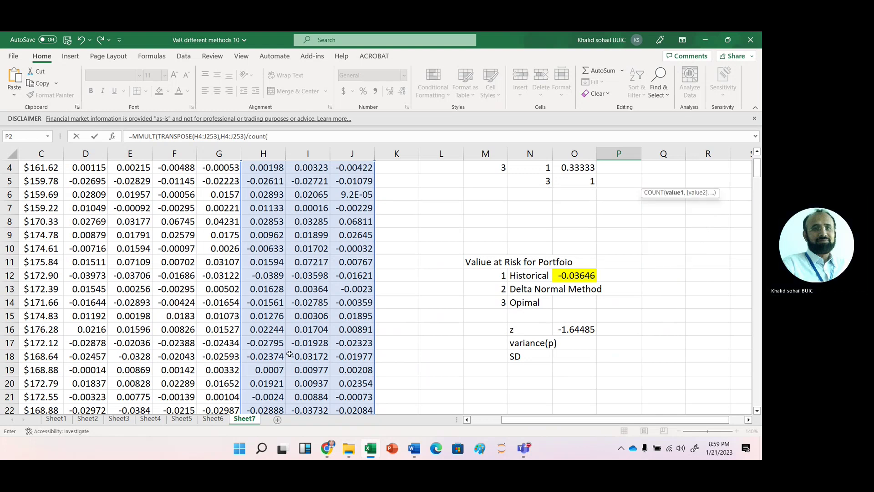
click(266, 166)
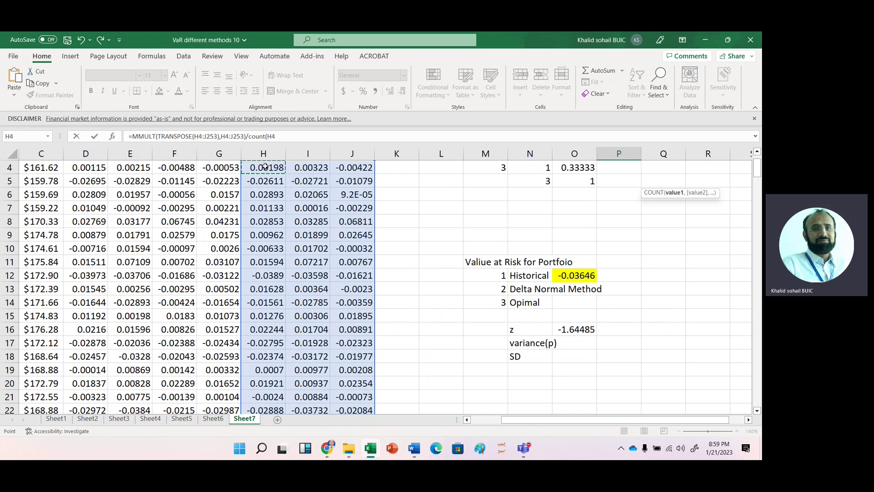
scroll(266, 167, up, 1)
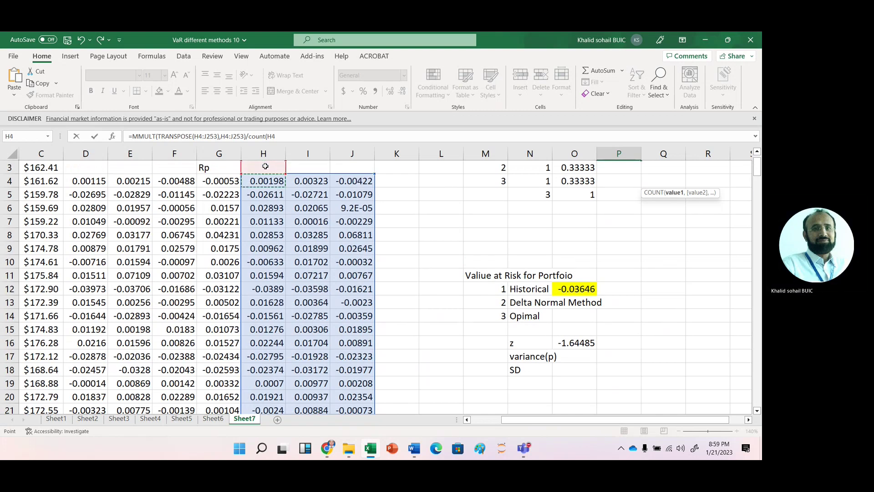
key(ctrl+shift+Down)
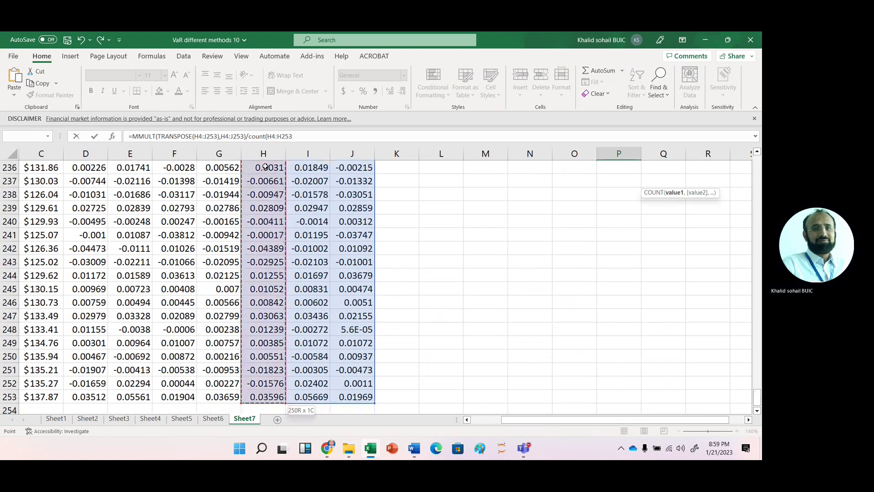
text())
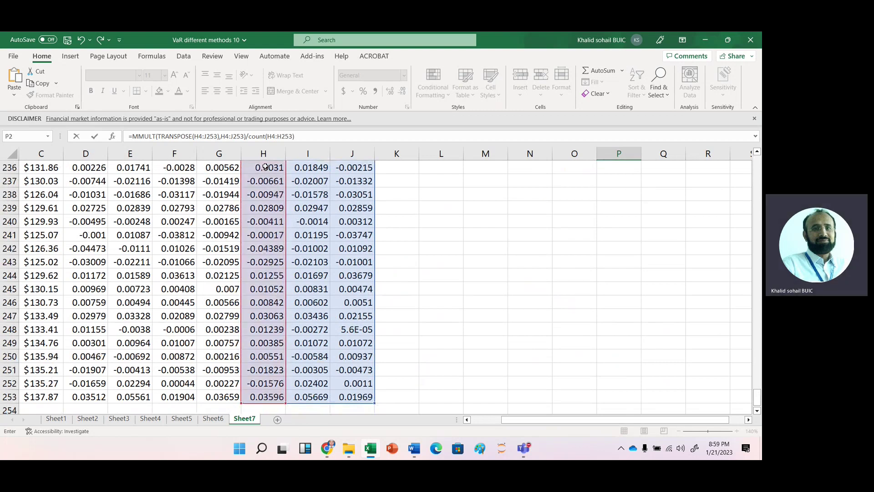
key(Return)
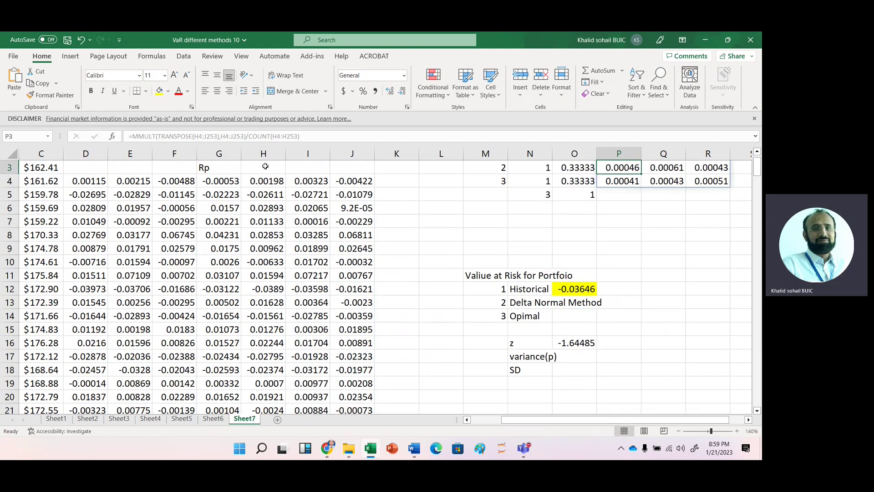
scroll(265, 166, up, 1)
key(Up)
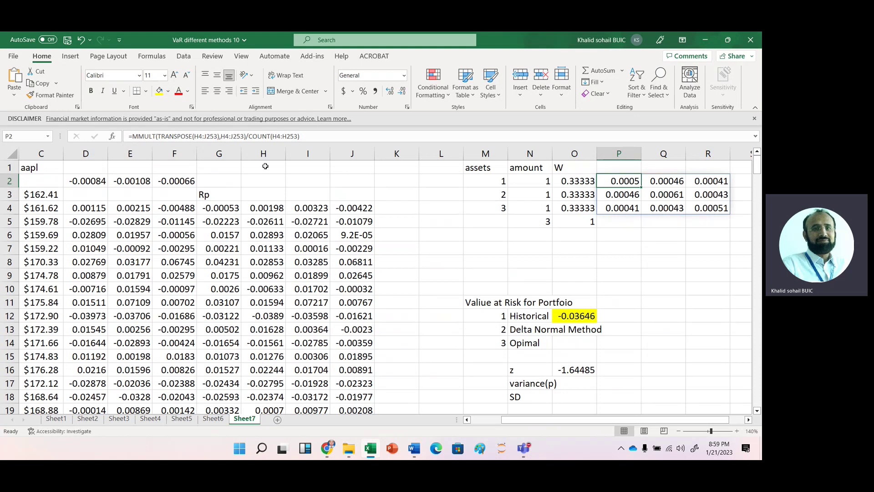
Step: In O17, start =MMULT(MMULT(TRANSPOSE(O2:O4),P2#) for the portfolio variance
click(530, 356)
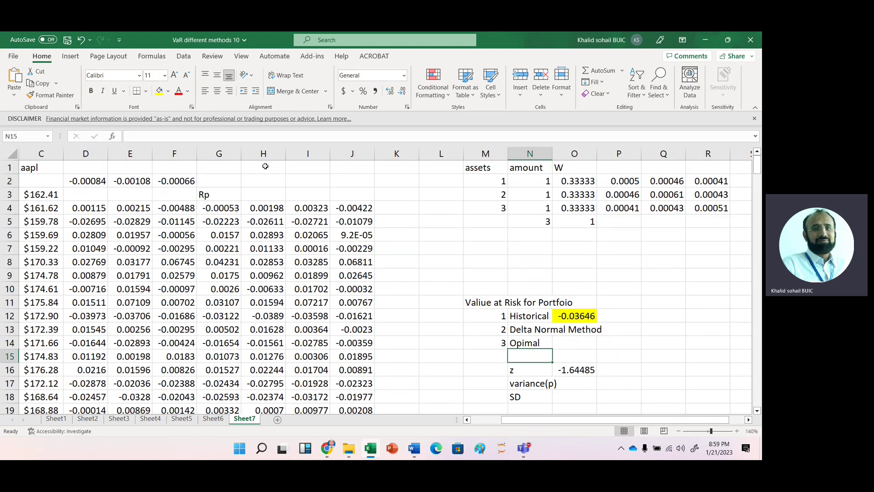
click(574, 384)
text(=MMULT(MMULT(TRANSPOSE()
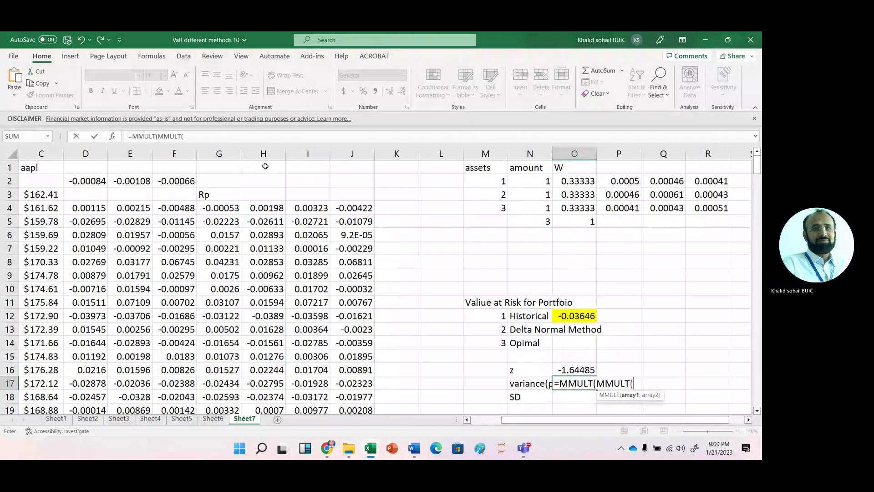
click(577, 181)
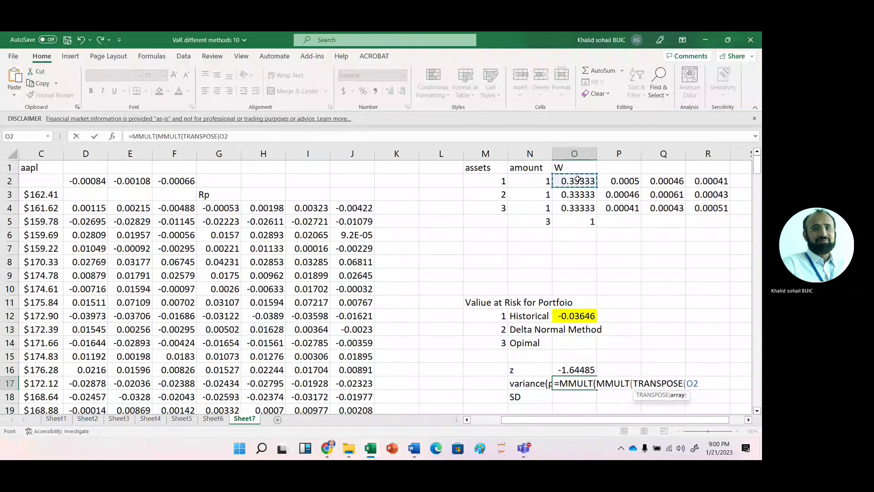
key(shift+Down)
key(shift+Down)
text(),)
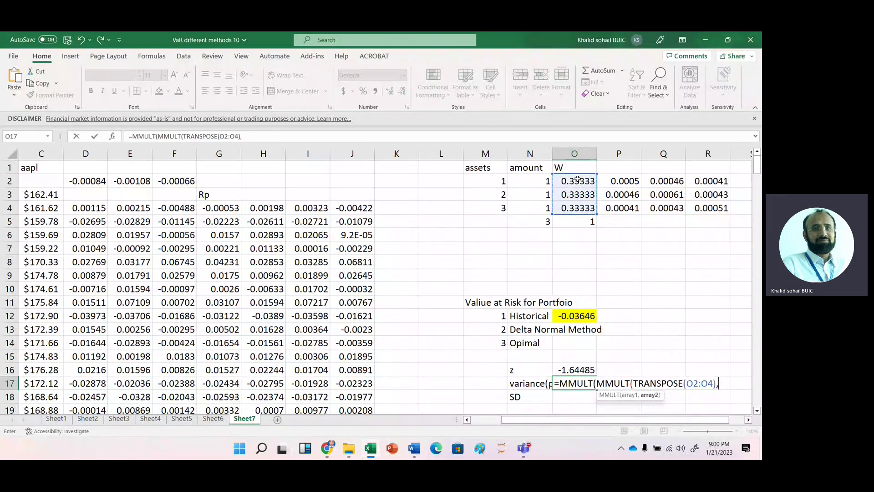
click(621, 181)
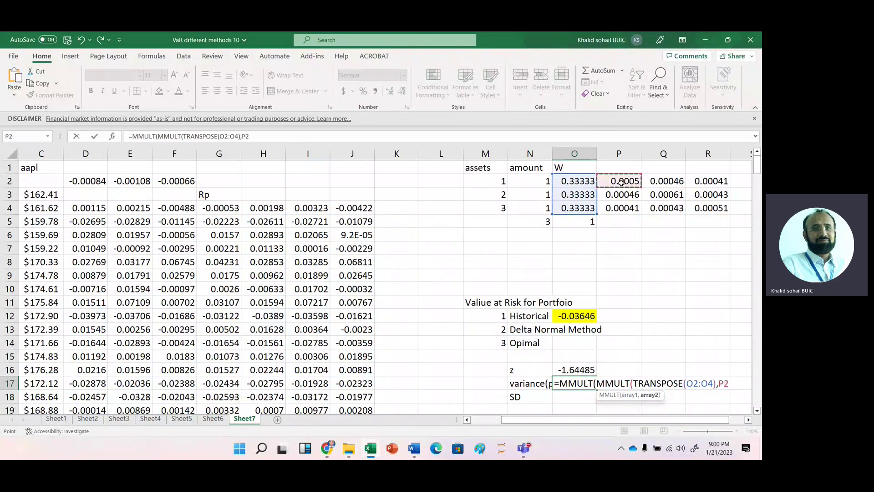
text(#)
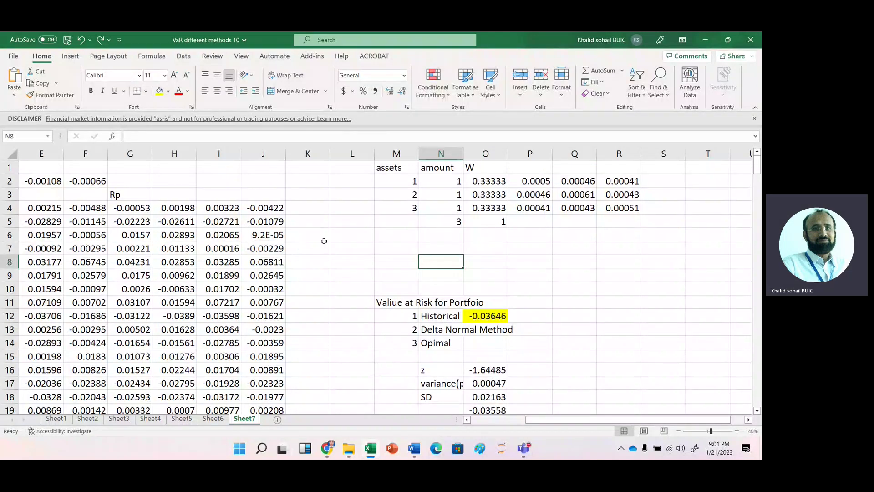
Step: Deselect the finished Delta Normal results: variance 0.00047, SD 0.02163, VaR -0.03558
click(325, 241)
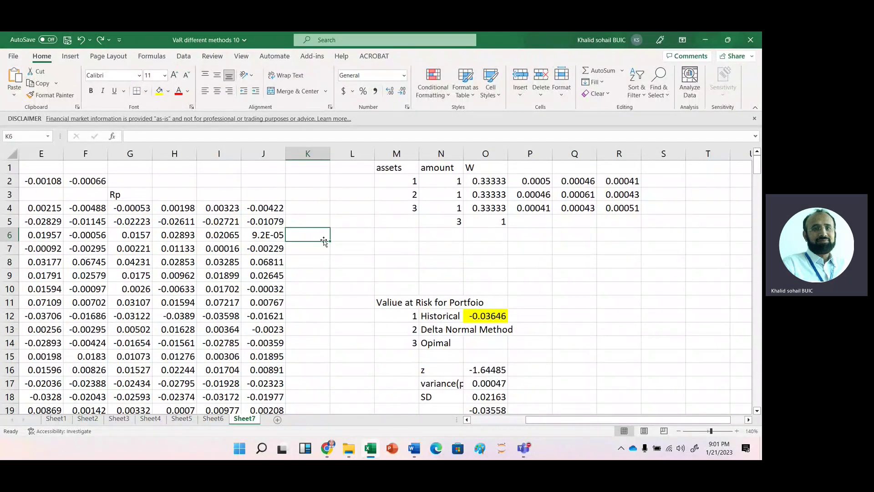
Step: Set Solver to minimise O17 by changing the weights in O2:O4
click(184, 56)
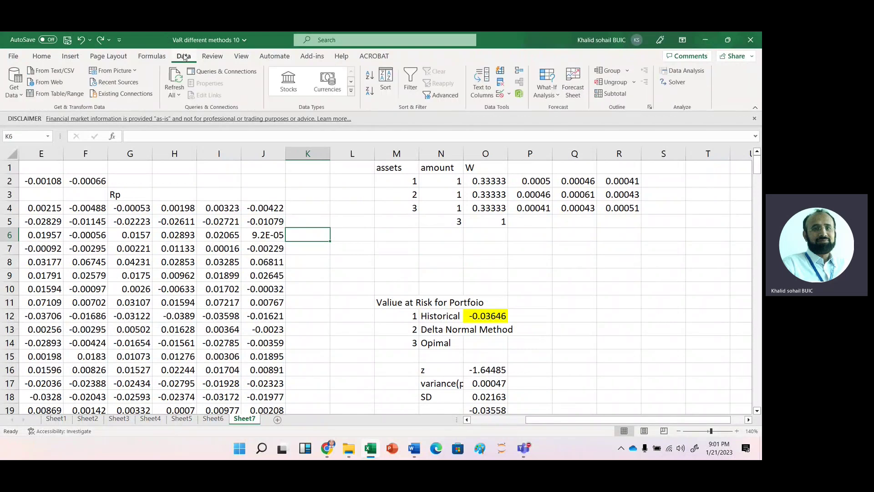
click(674, 81)
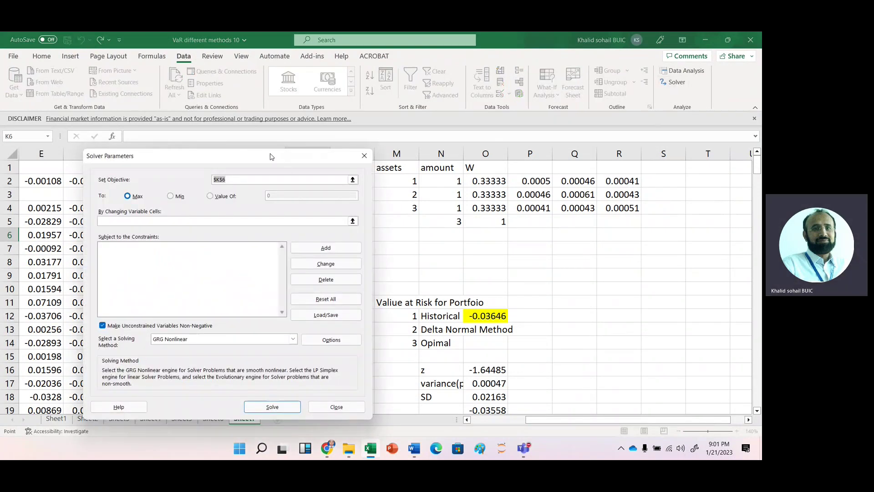
drag(250, 157, 237, 169)
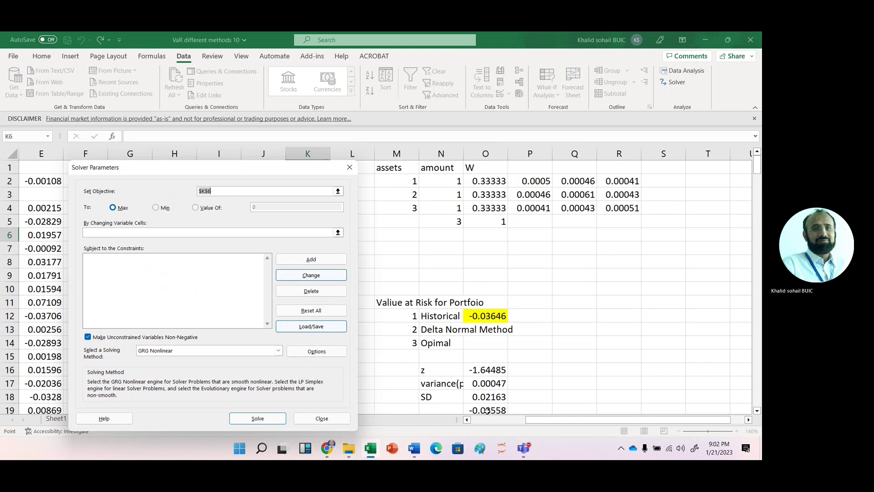
click(486, 383)
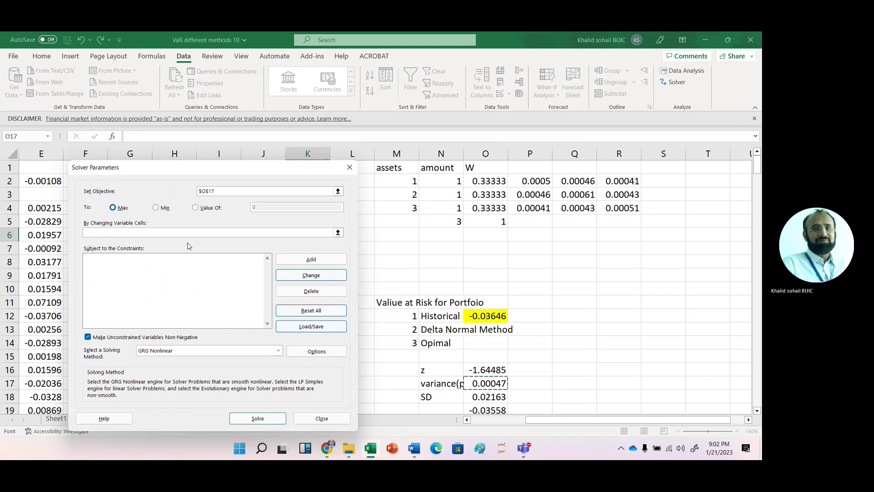
click(157, 209)
click(157, 208)
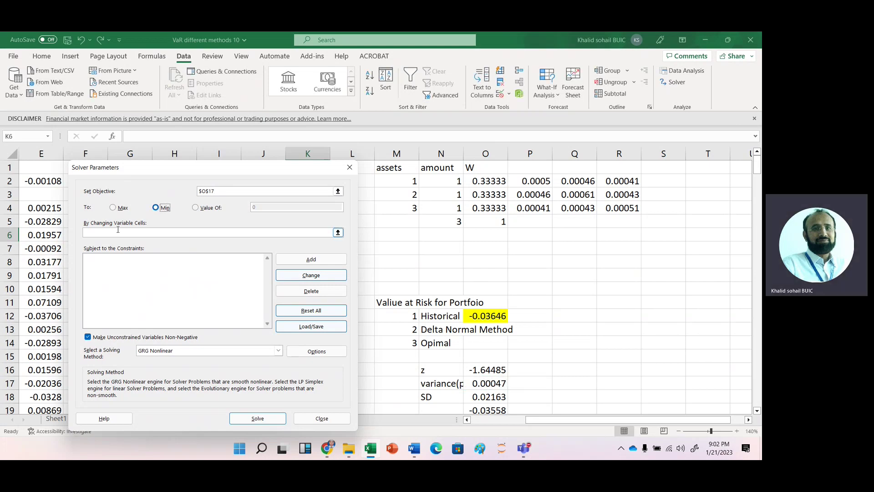
click(478, 182)
key(shift+Down)
key(shift+Down)
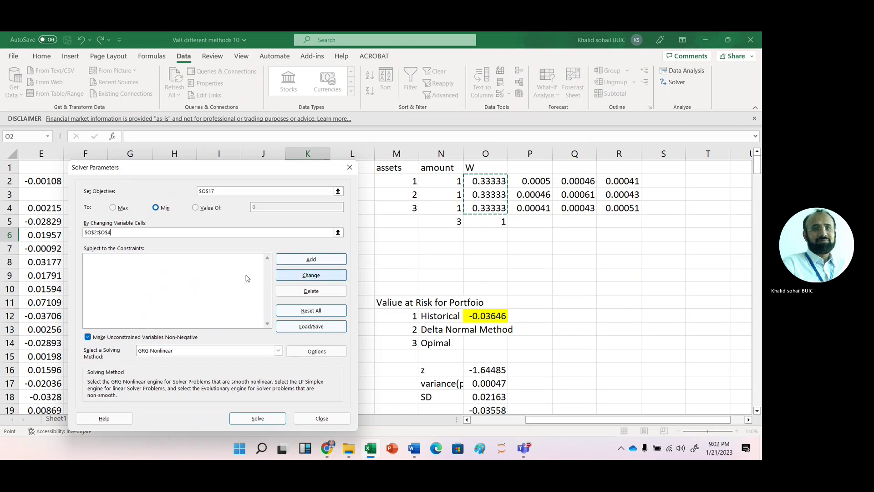
Step: Add the constraint O5 = 1 and run Solver
click(114, 260)
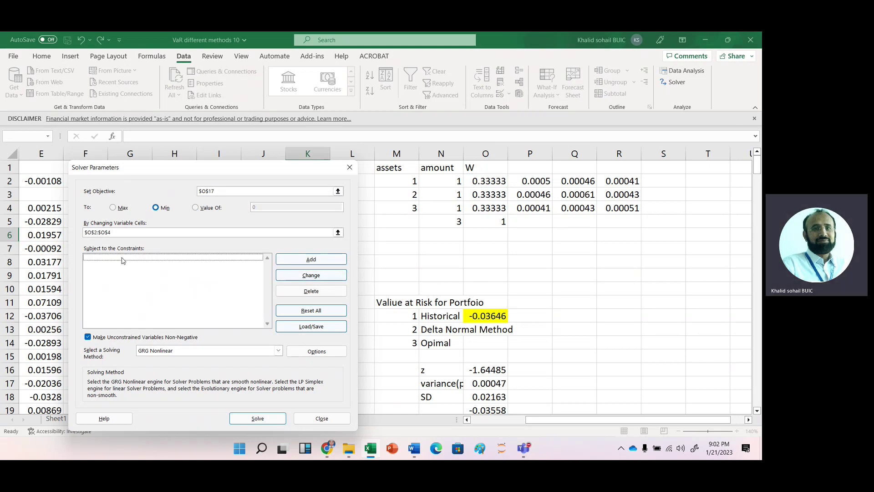
click(331, 262)
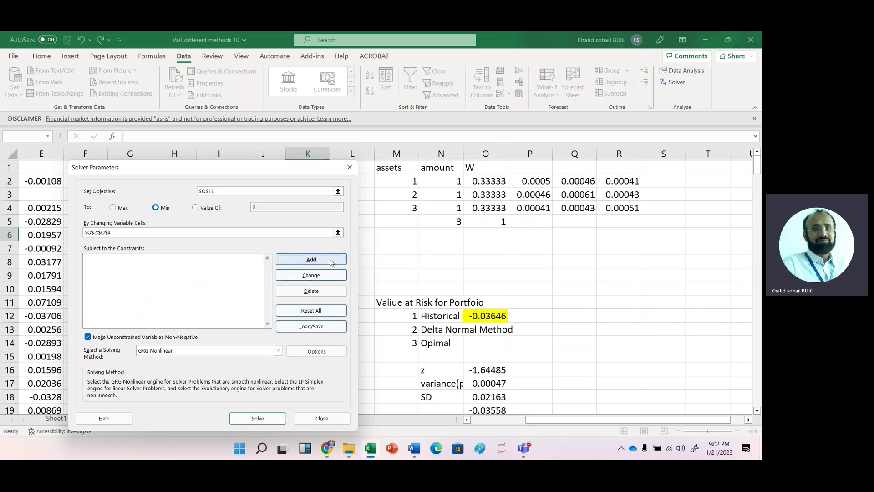
click(494, 222)
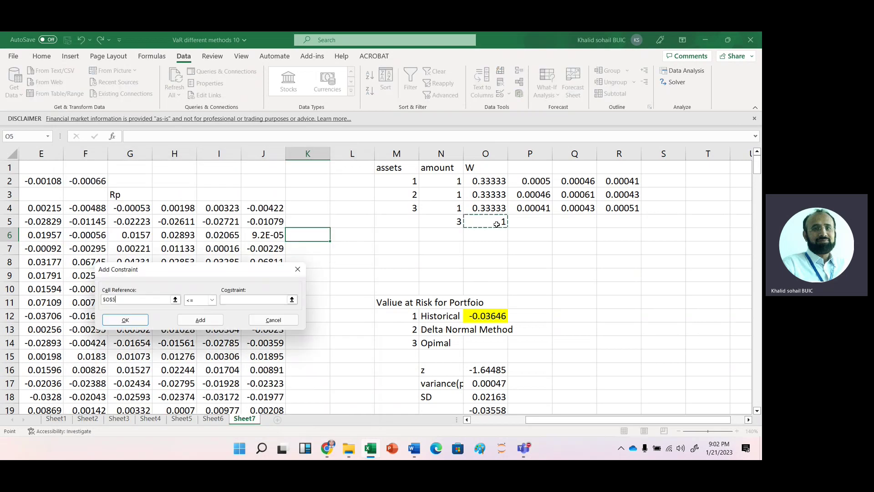
click(212, 300)
click(205, 316)
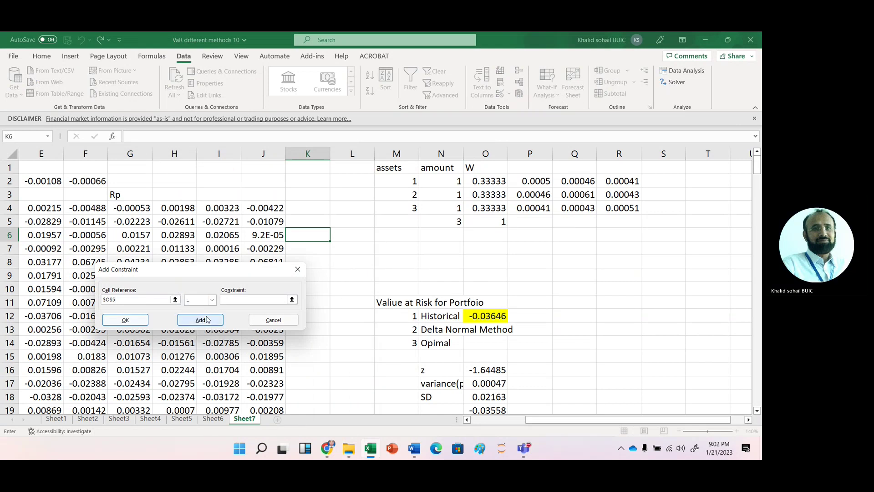
text(1)
click(130, 320)
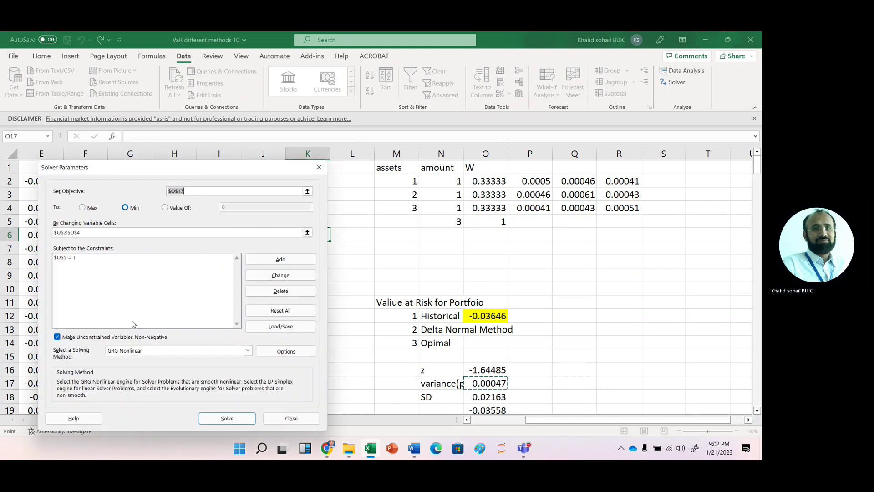
click(221, 419)
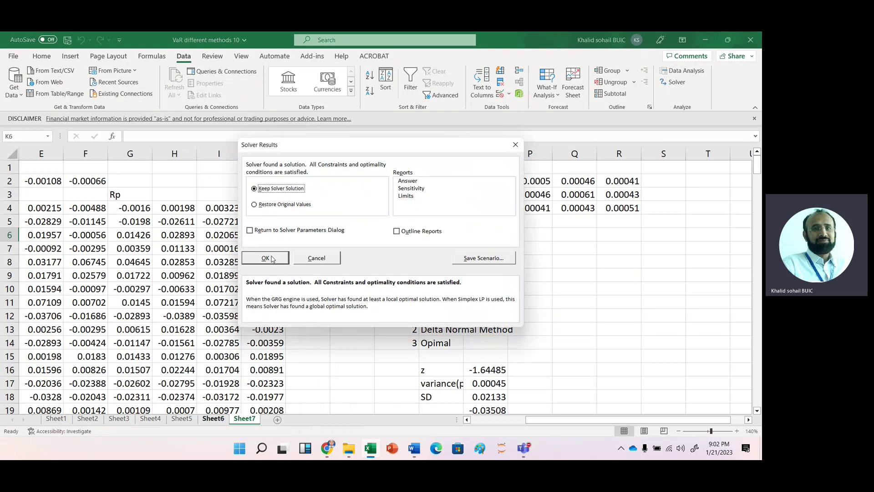
Step: Keep Solver's weights 0.4776, 0.05651, 0.46589 and check the z value and variance 0.00045
click(272, 259)
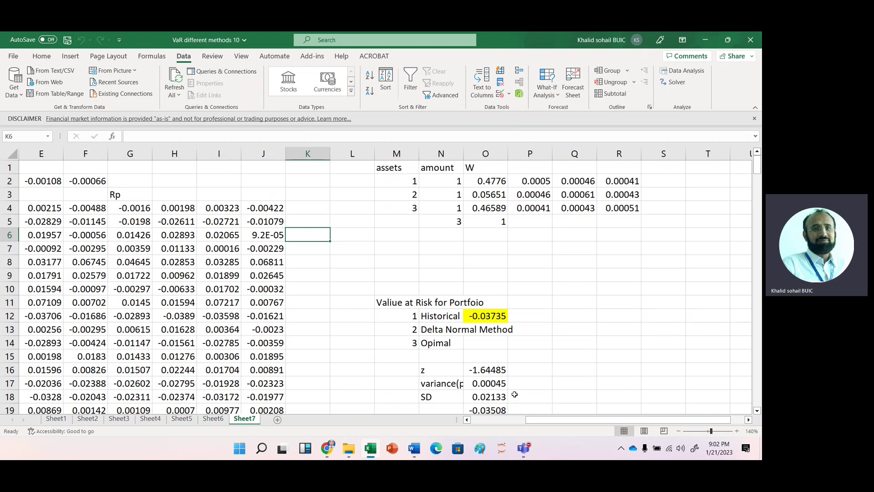
click(468, 372)
key(Down)
key(Down)
key(Down)
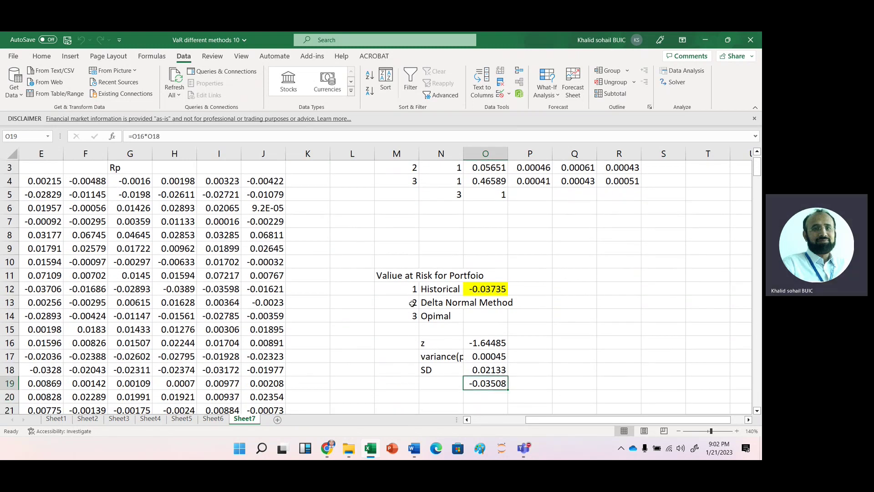
click(355, 258)
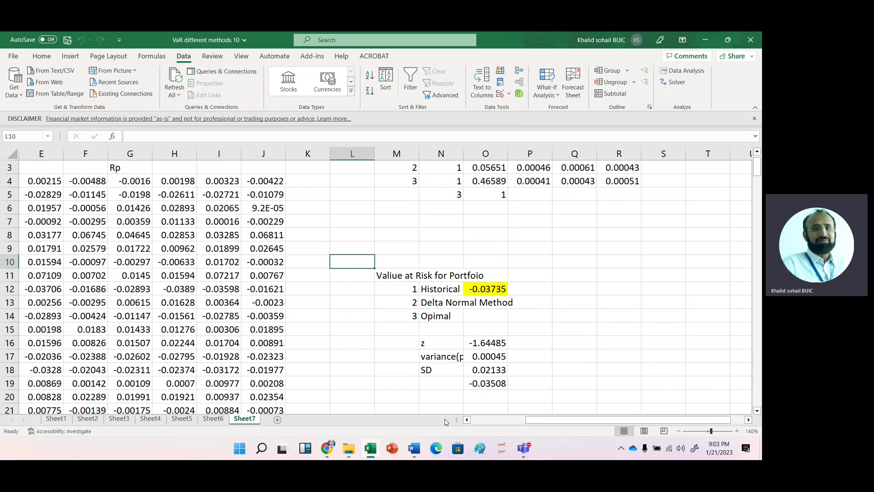